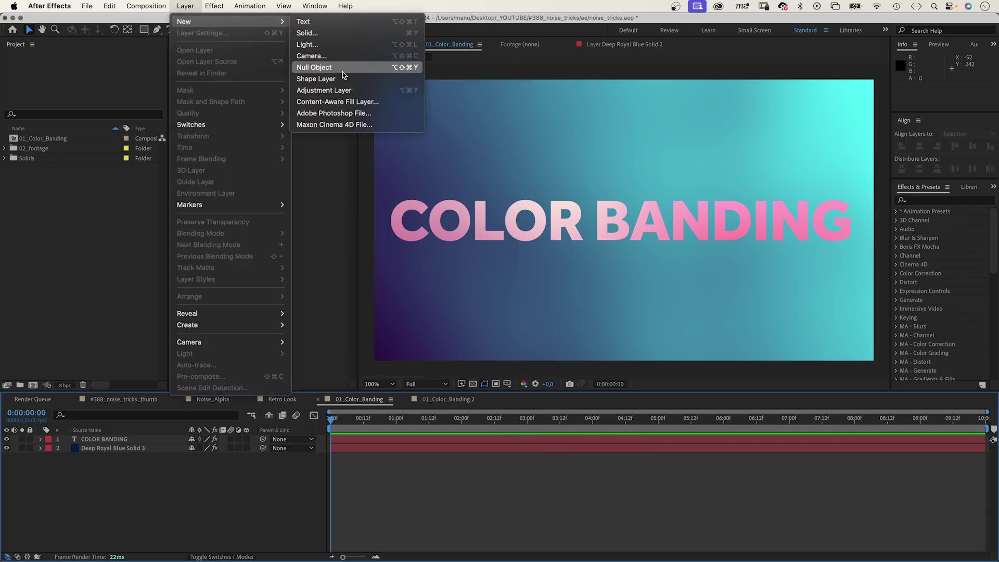
Step: Add an adjustment layer over the gradient and give it the Noise effect at 5% amount
click(337, 91)
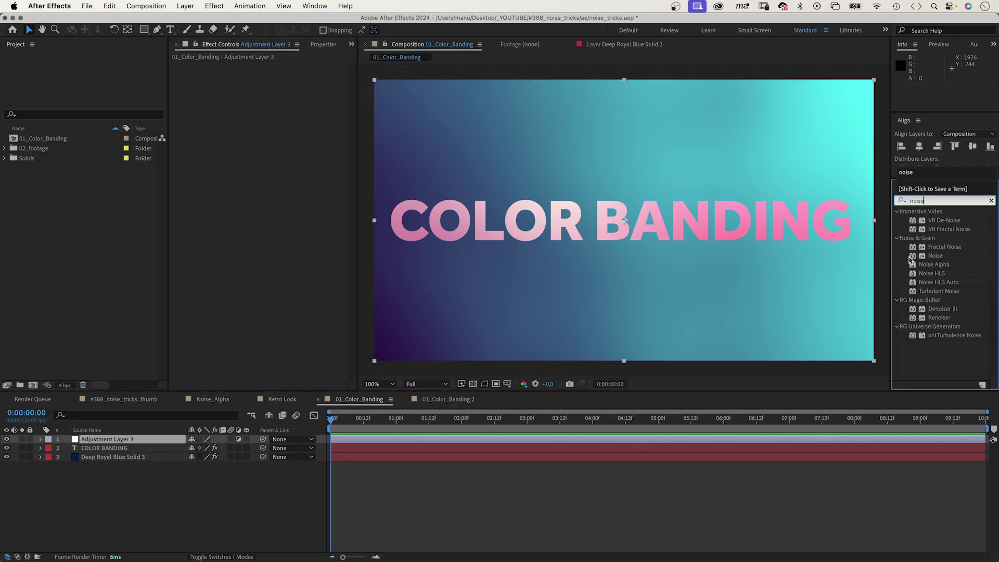
drag(935, 255, 113, 441)
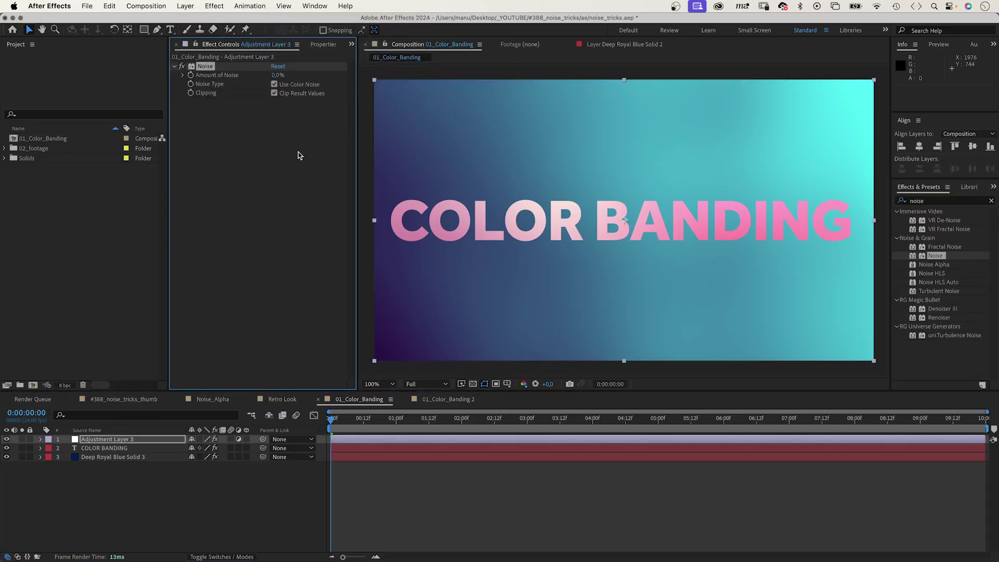
click(278, 74)
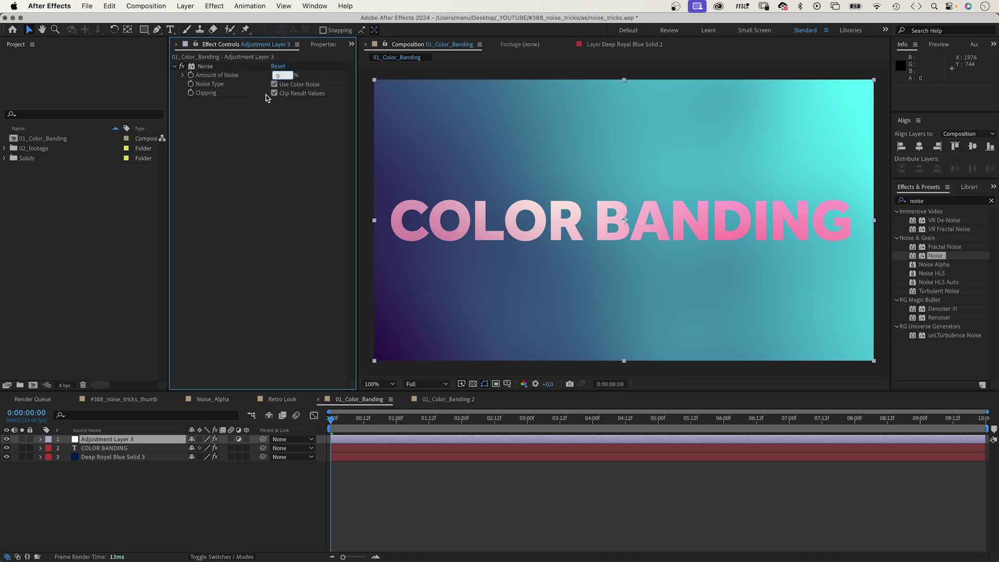
text(5)
key(Return)
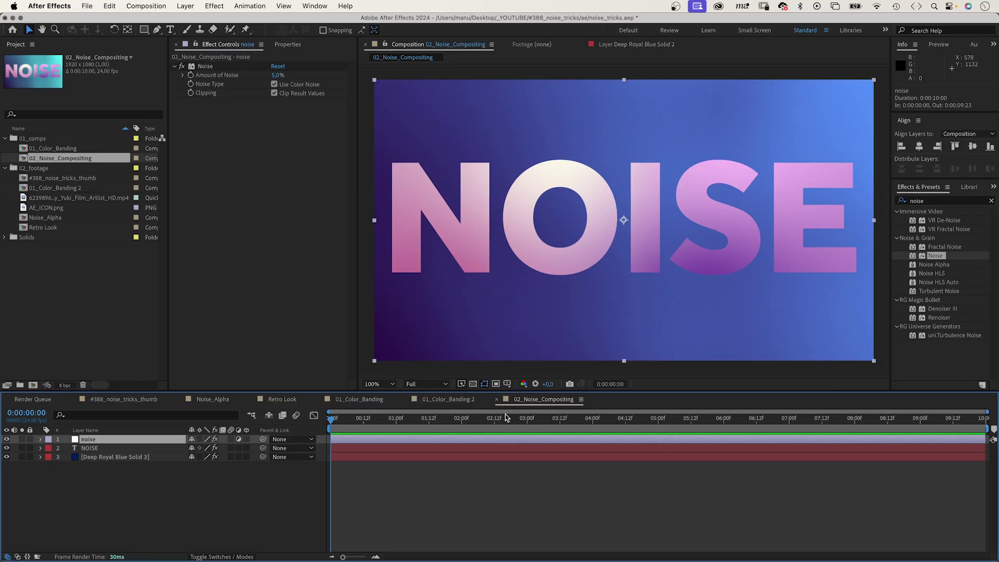
Step: Create a new solid coloured FFFFBF pale yellow and named 'light'
key(super+y)
click(501, 270)
drag(401, 292, 518, 127)
click(548, 131)
click(563, 127)
click(637, 129)
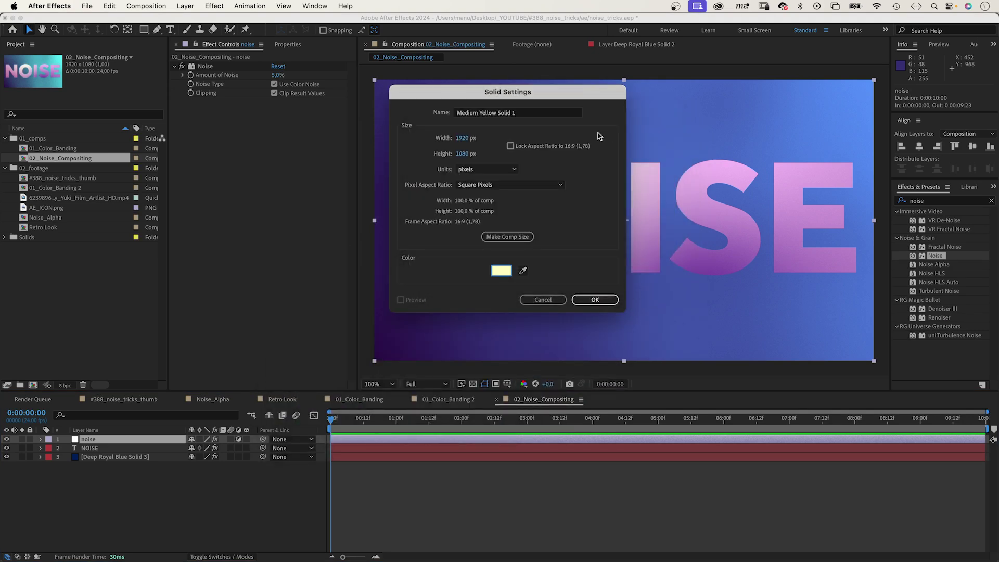
click(453, 114)
key(super+a)
key(BackSpace)
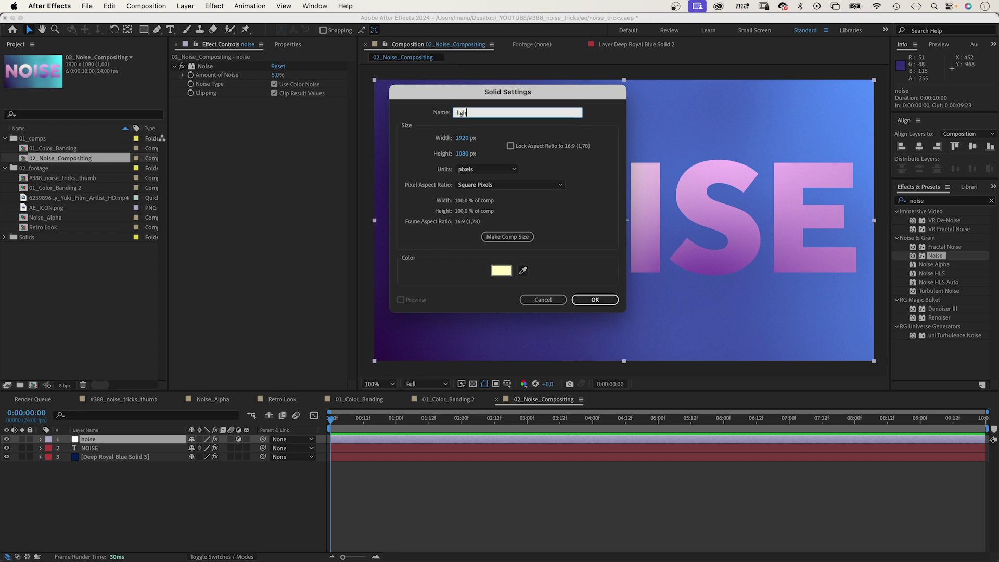
text(light)
key(Return)
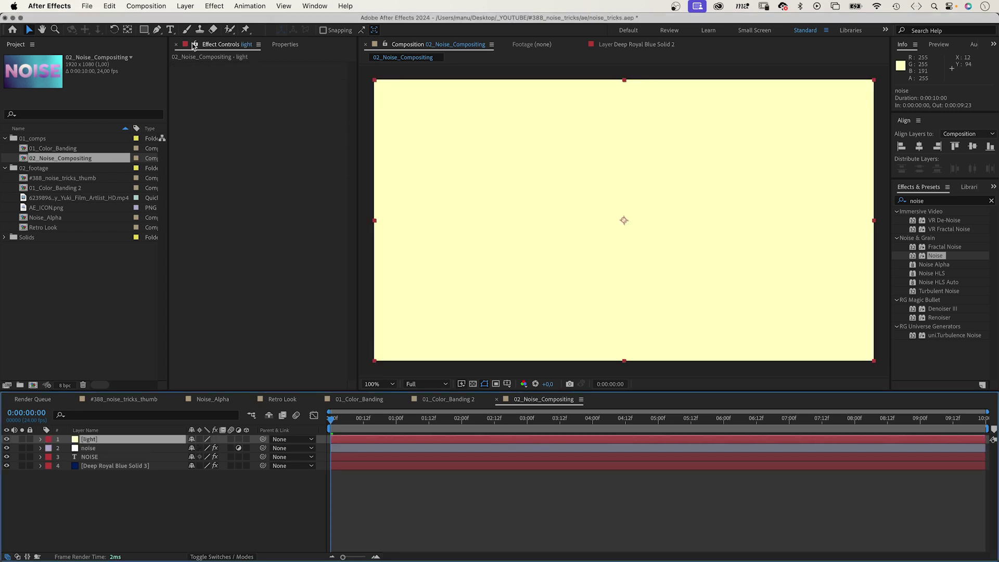
Step: Draw a feathered elliptical mask on the light solid over the top of NOISE
drag(144, 29, 192, 53)
drag(439, 109, 740, 195)
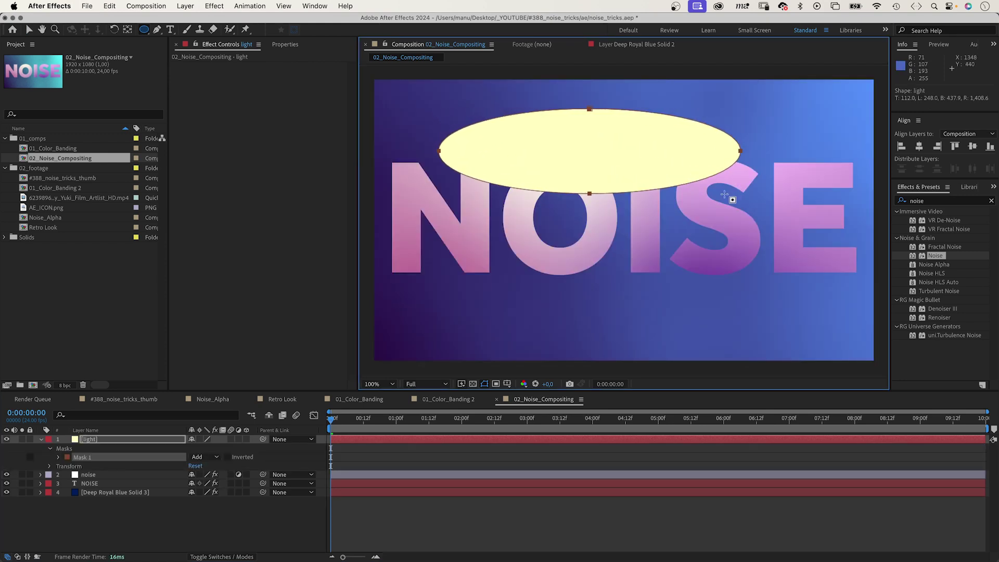
click(58, 457)
drag(203, 475, 303, 460)
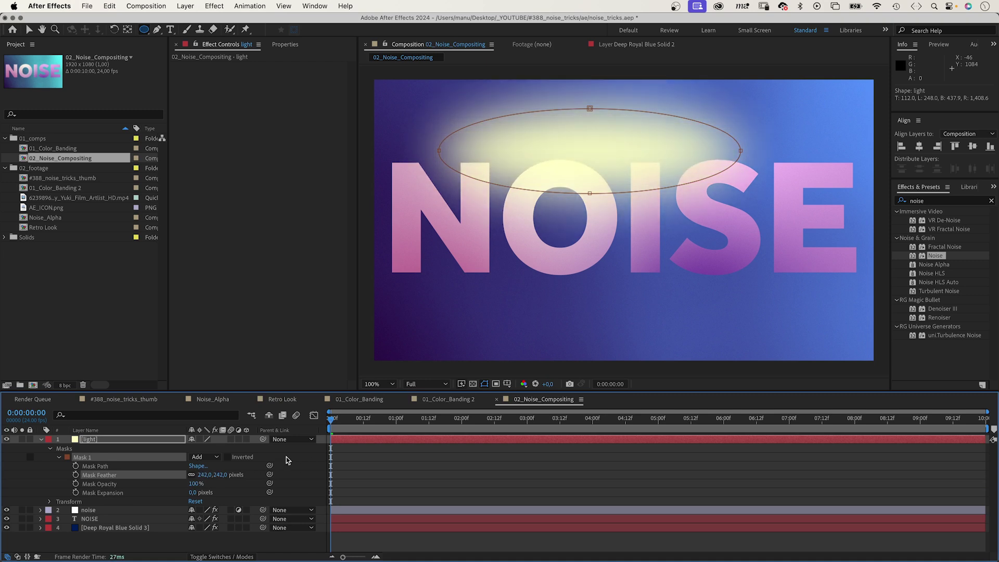
Step: Add monochrome Noise at 32% to the light layer and set its opacity to 39%
key(t)
drag(194, 448, 183, 449)
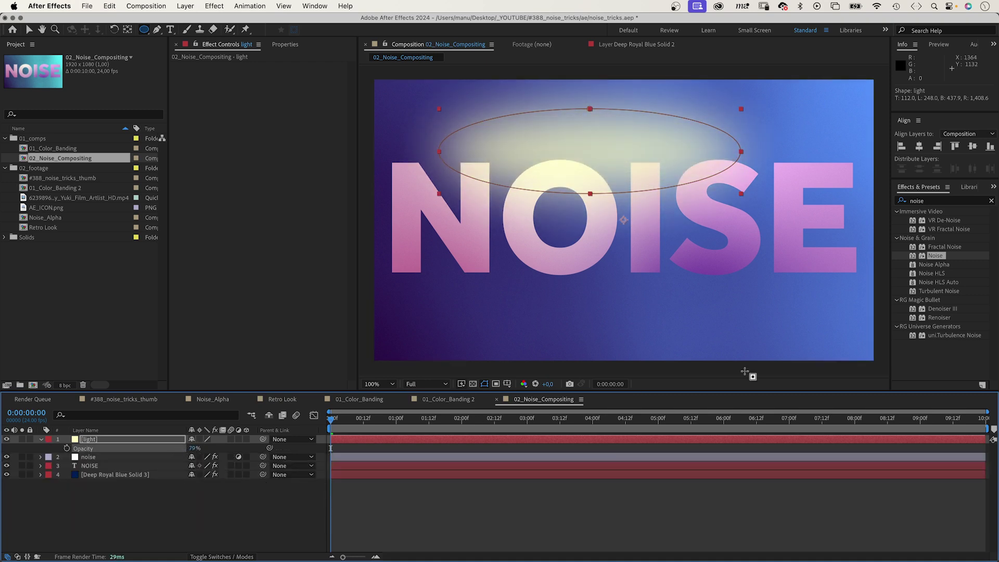
drag(911, 256, 150, 442)
click(274, 85)
drag(276, 75, 315, 73)
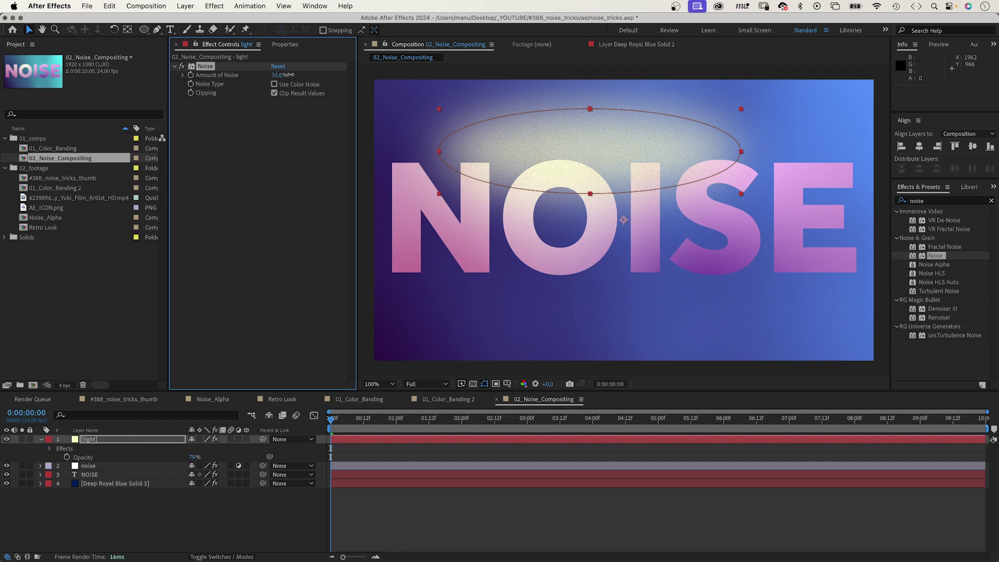
click(194, 457)
text(39)
key(Return)
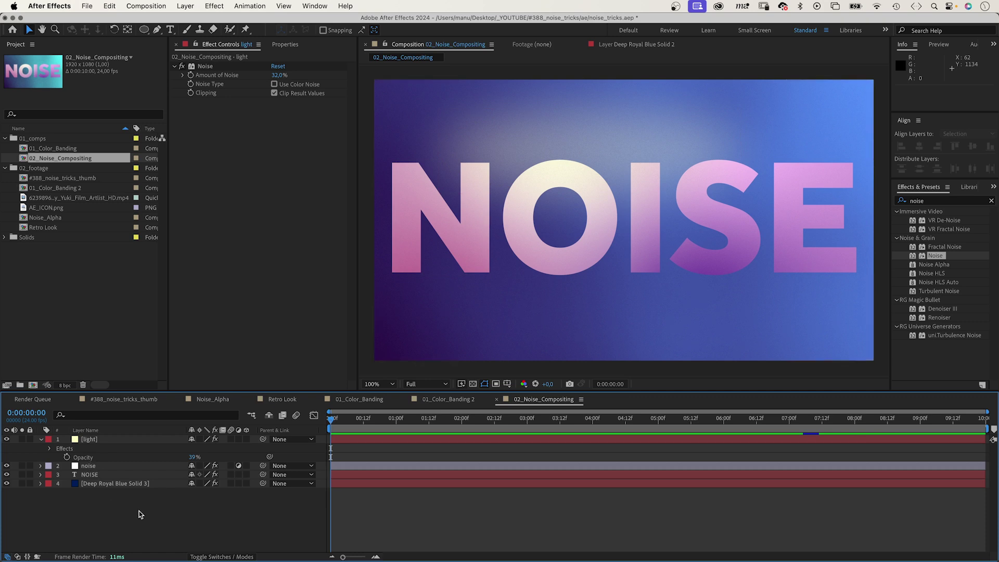
Step: Create a solid named 'light overlay' and apply Turbulent Noise to it
key(super+y)
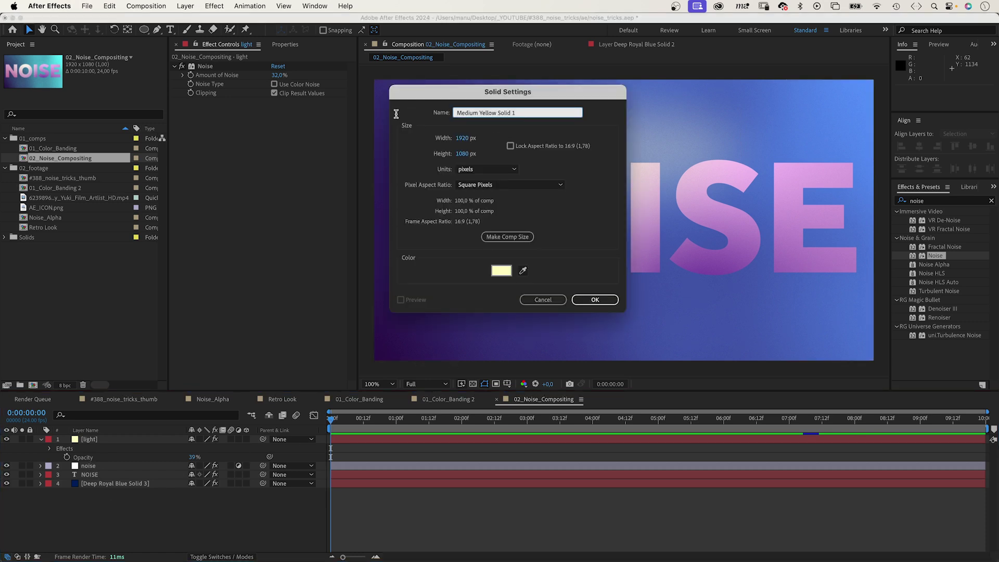
text(light overlay)
key(Return)
click(901, 203)
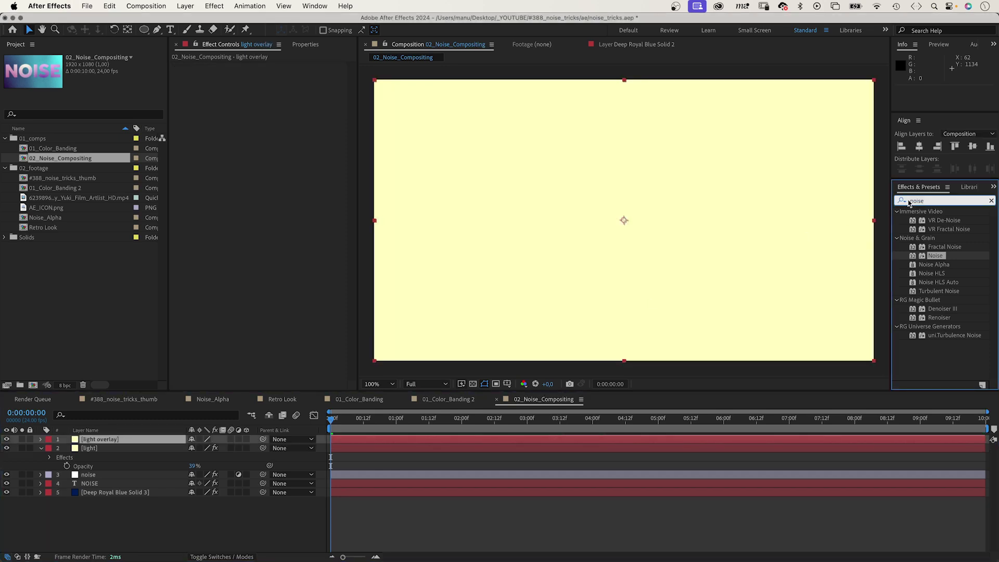
key(BackSpace)
key(BackSpace)
key(BackSpace)
key(BackSpace)
key(BackSpace)
text(turb)
drag(939, 237, 598, 249)
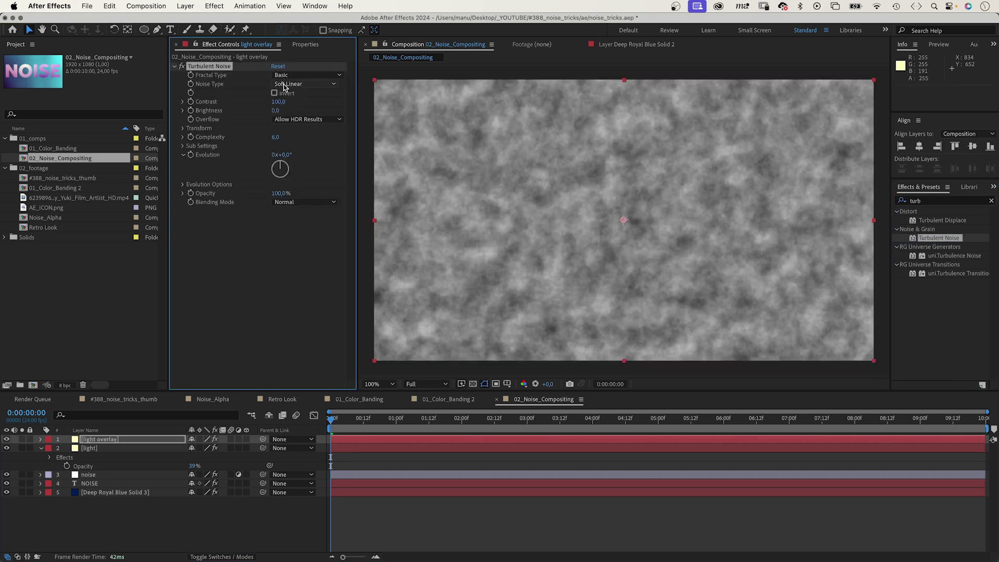
Step: Set the Turbulent Noise Scale to 500 and Complexity to 1
click(182, 128)
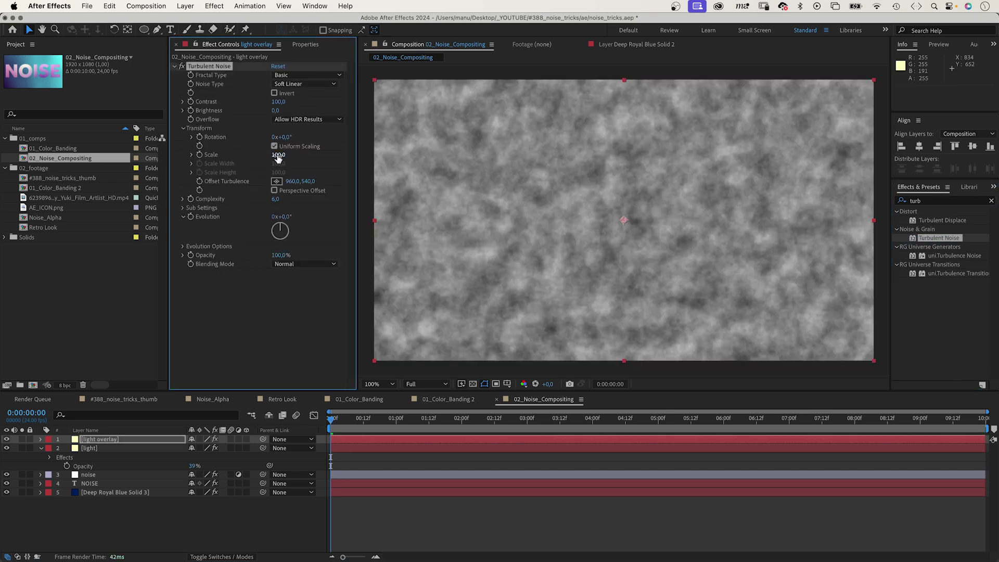
click(279, 155)
text(500)
key(Return)
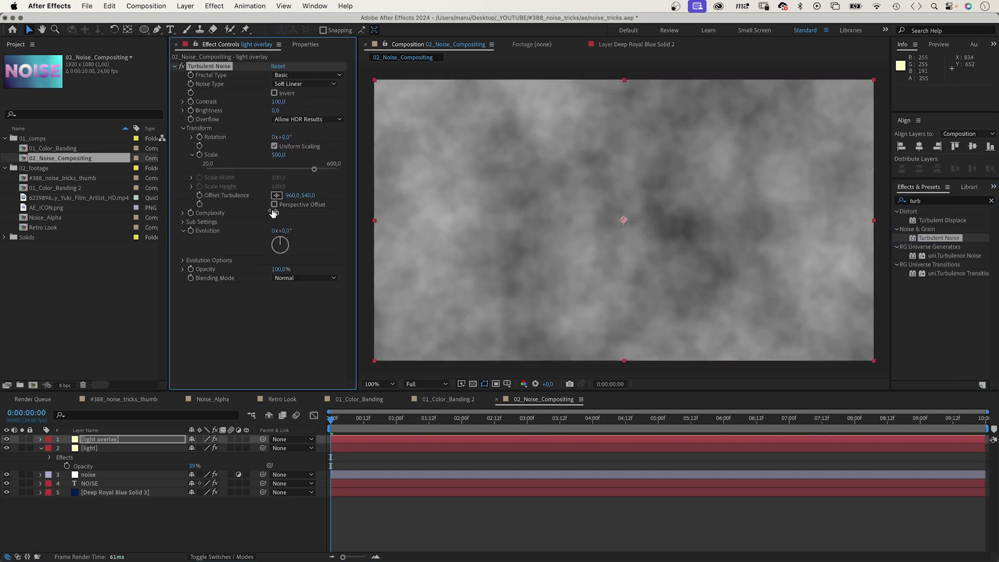
click(275, 213)
text(1)
key(Return)
Step: Animate the noise Evolution with a time*50 expression and preview it
alt+click(191, 231)
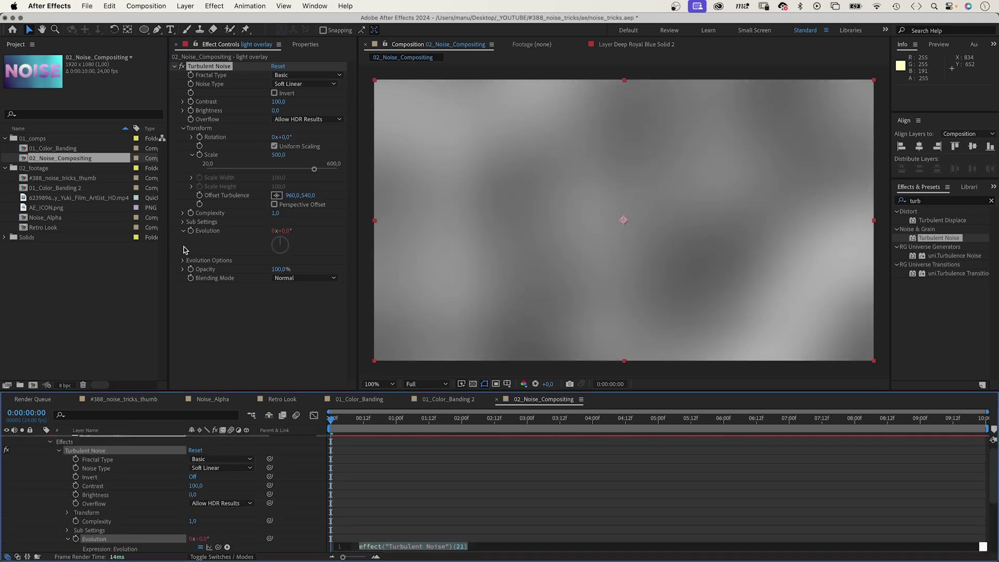
text(time*5)
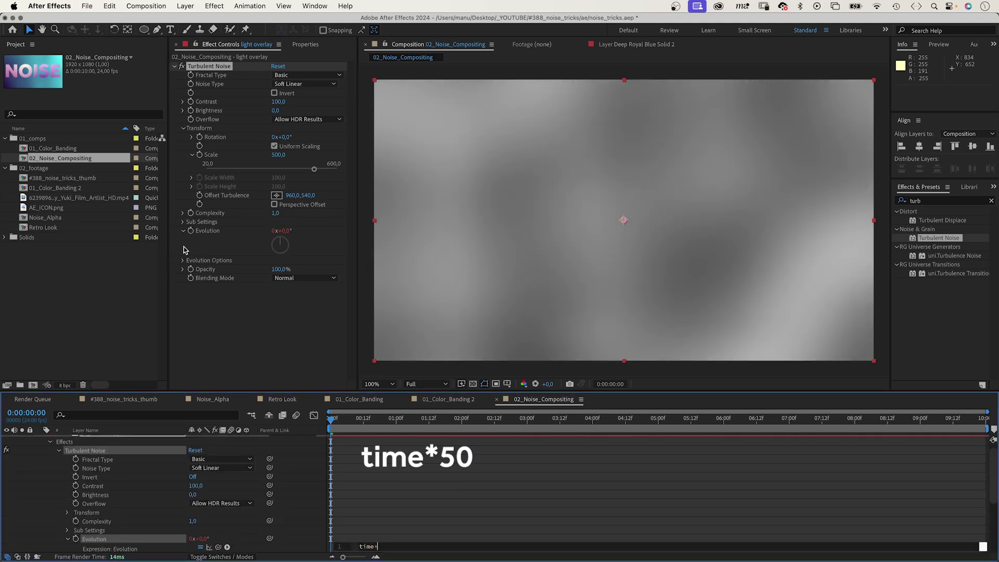
text(0)
click(50, 484)
key(space)
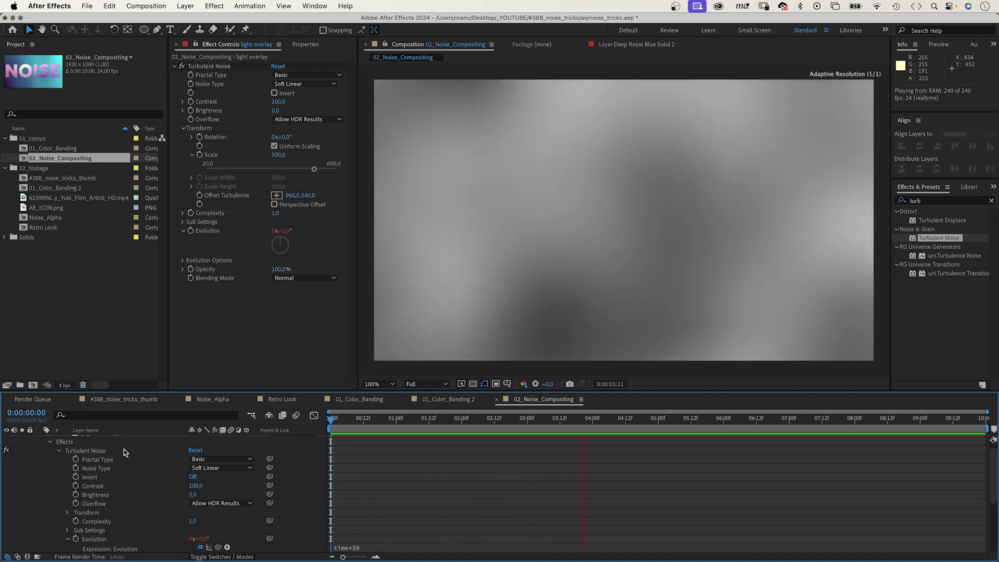
Step: Set the light overlay layer's blending mode to Overlay and preview the result
click(50, 442)
click(95, 440)
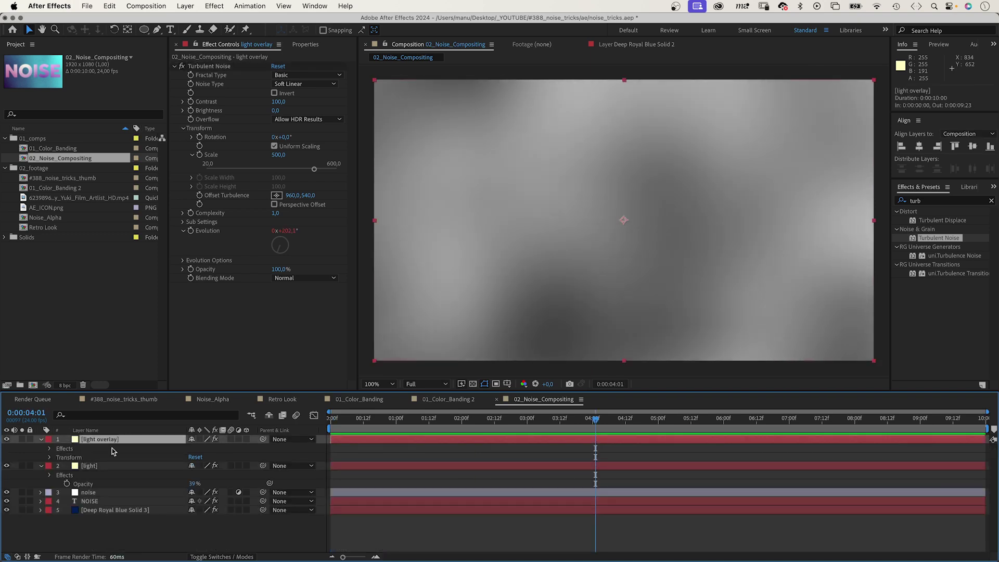
click(212, 555)
click(201, 440)
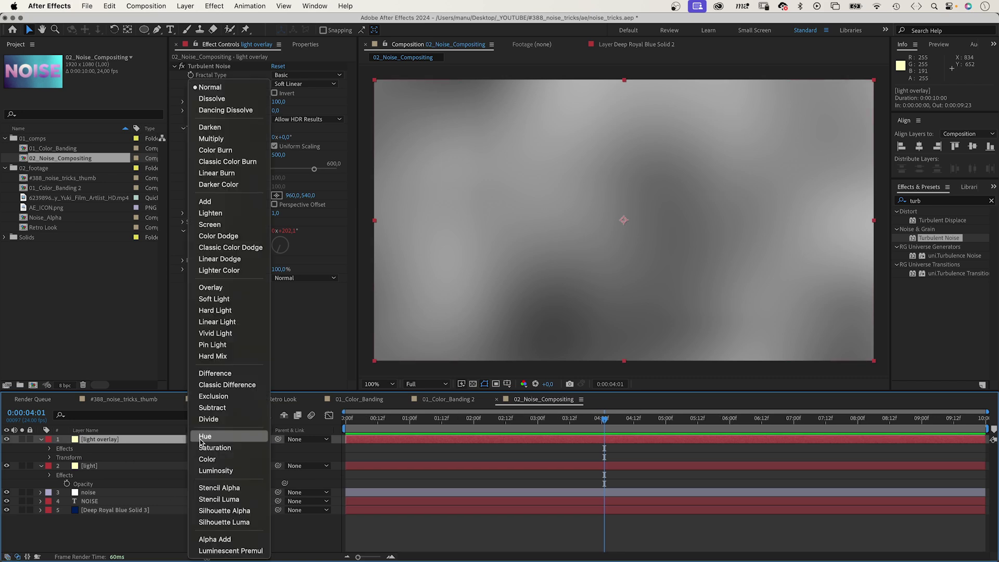
click(245, 290)
drag(607, 418, 386, 427)
key(space)
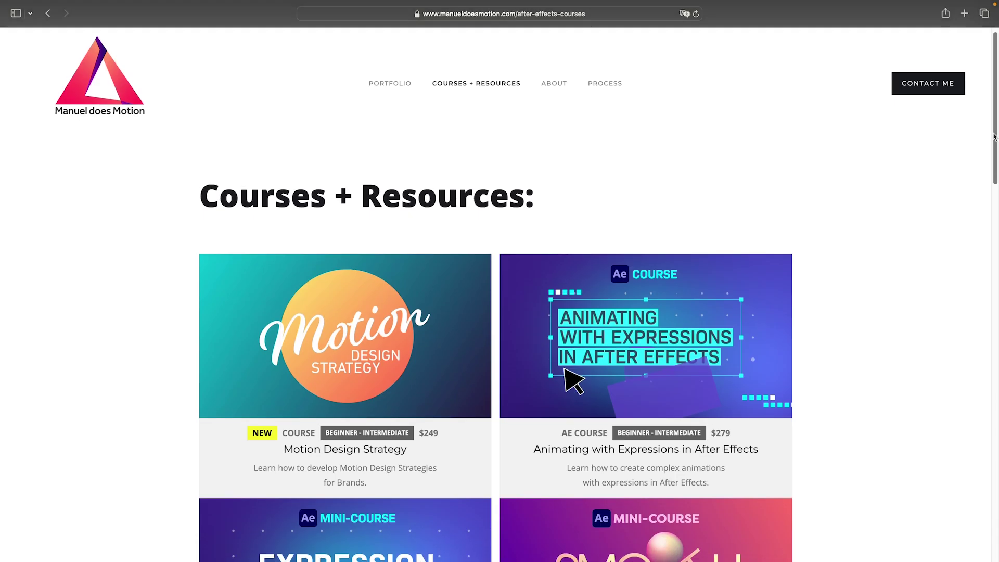
Step: Scroll the Courses + Resources page, then open and browse the Motion Design Strategy Sheet page
scroll(987, 149, down, 2)
scroll(988, 149, down, 8)
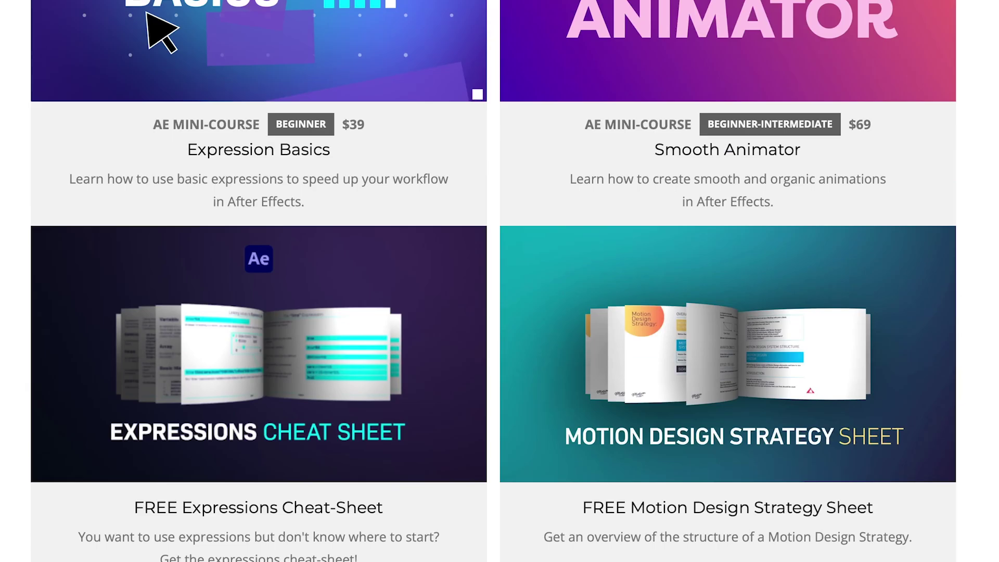
click(738, 357)
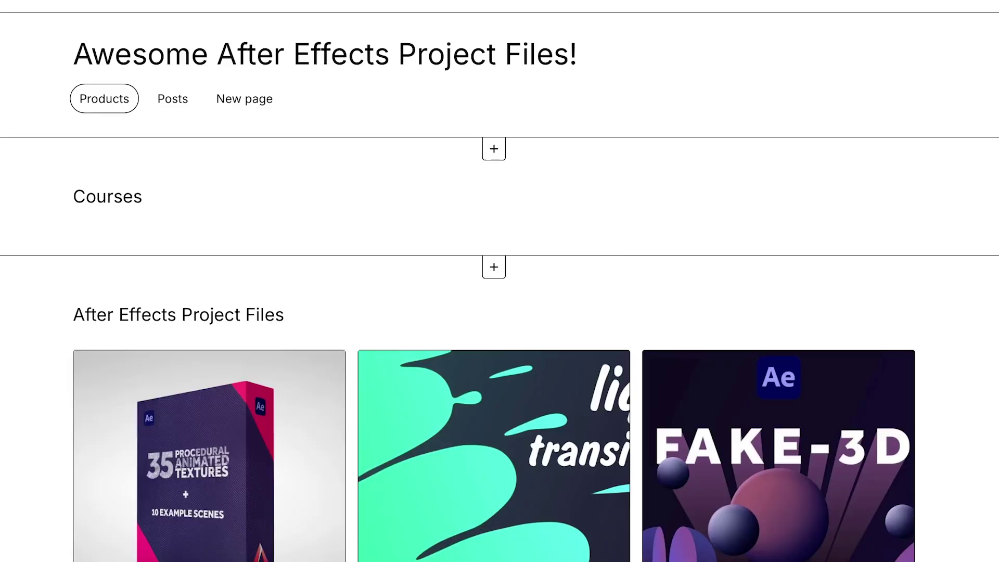
scroll(499, 286, down, 10)
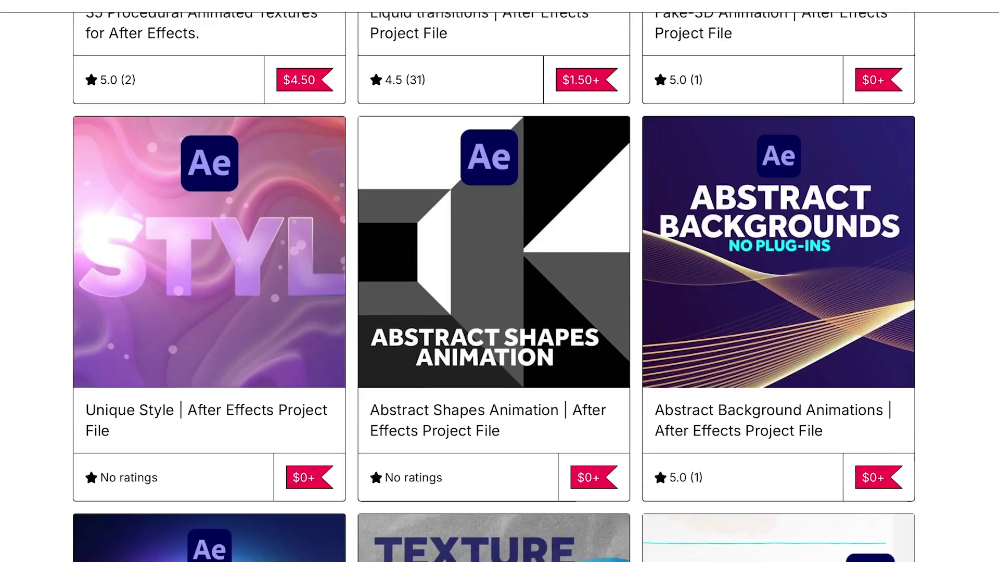
scroll(499, 286, down, 20)
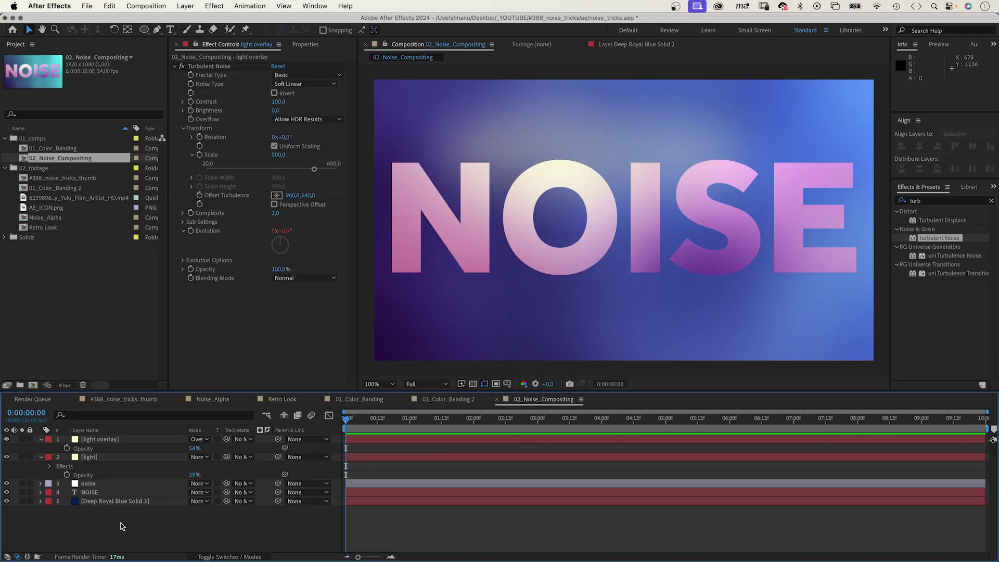
Step: Create a solid named noise and apply Turbulent Noise to it
key(super+y)
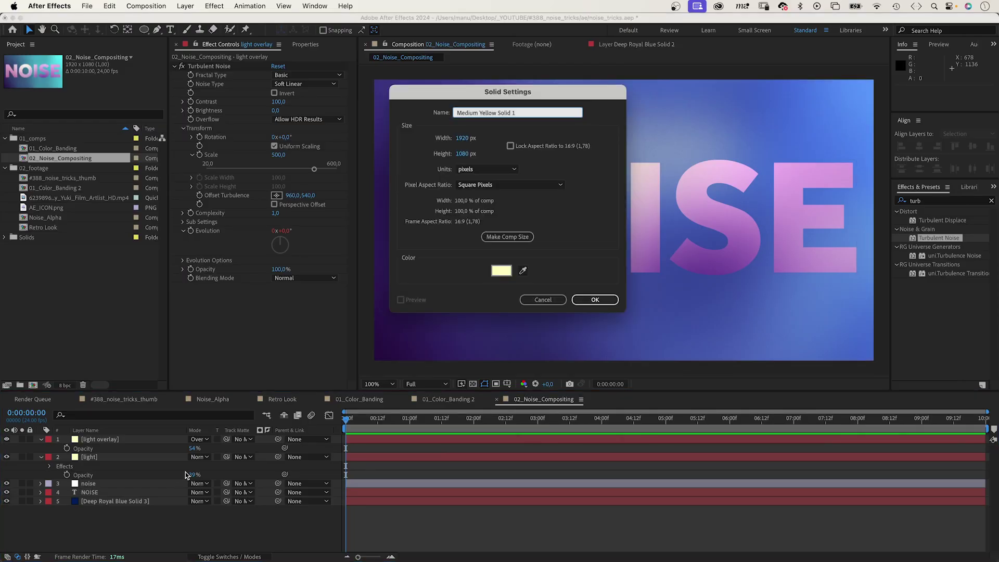
text(noise)
key(Return)
click(914, 239)
drag(914, 239, 518, 283)
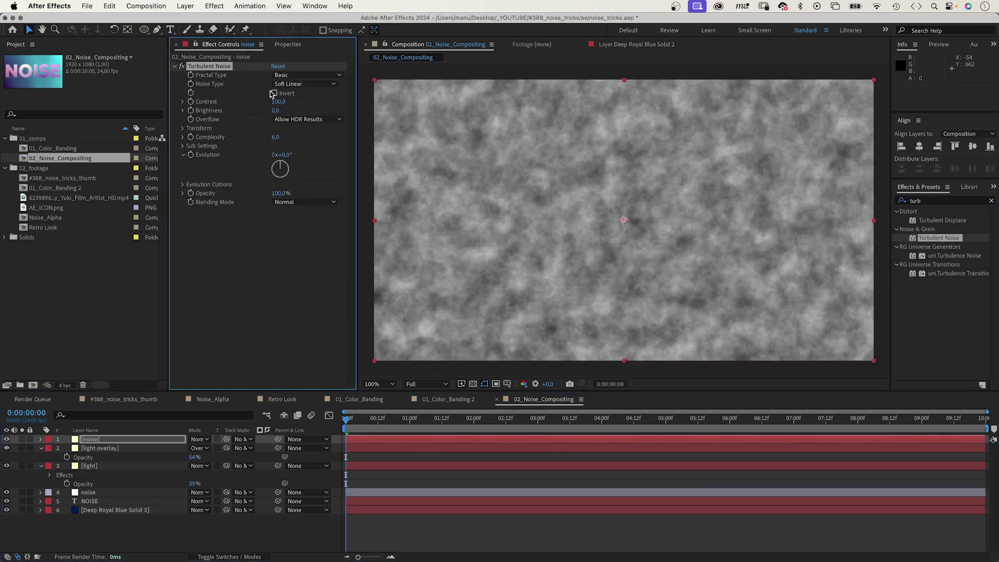
Step: Set Turbulent Noise to Contrast 348, Scale 5, Complexity 12 and Brightness 74
drag(278, 101, 345, 98)
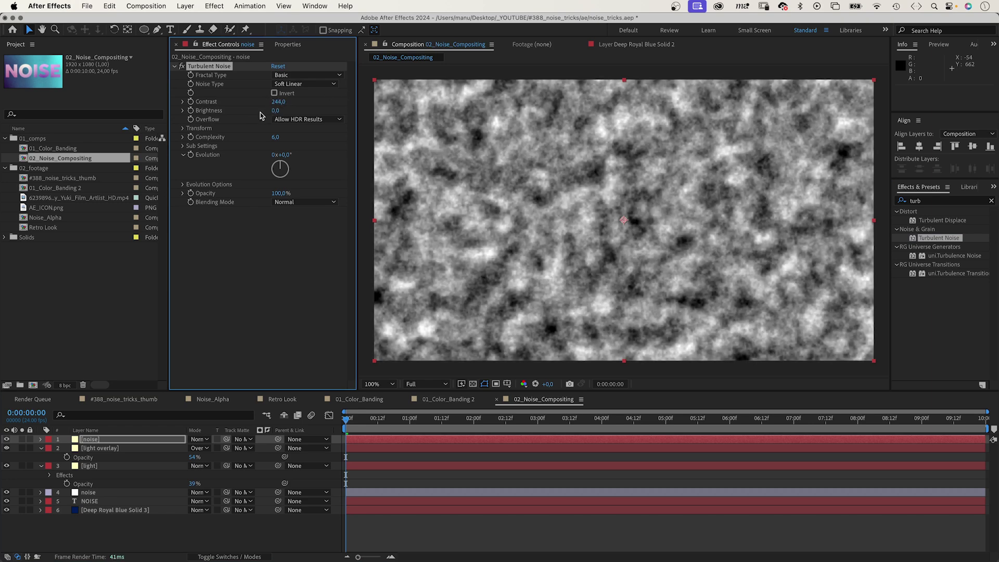
click(184, 128)
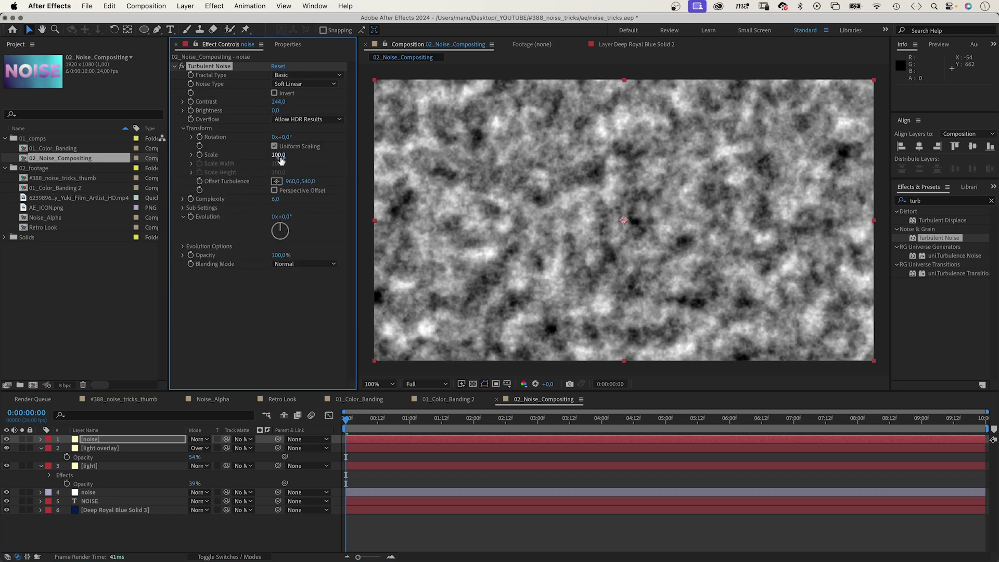
click(280, 155)
text(5)
key(Return)
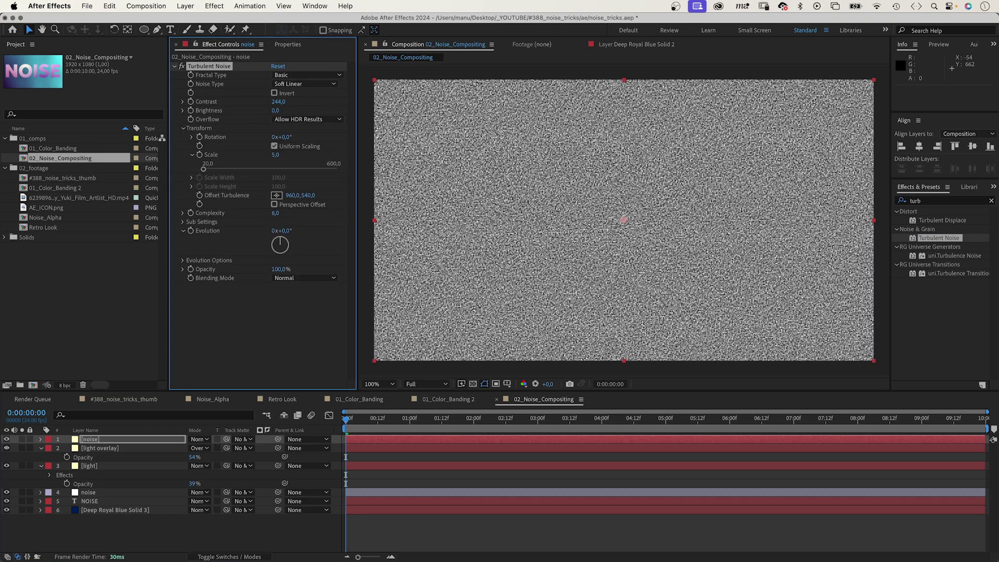
drag(278, 213, 281, 213)
drag(275, 110, 313, 108)
Step: Blend the noise layer in Multiply, lowering Brightness to 36 and Scale to 3
click(198, 439)
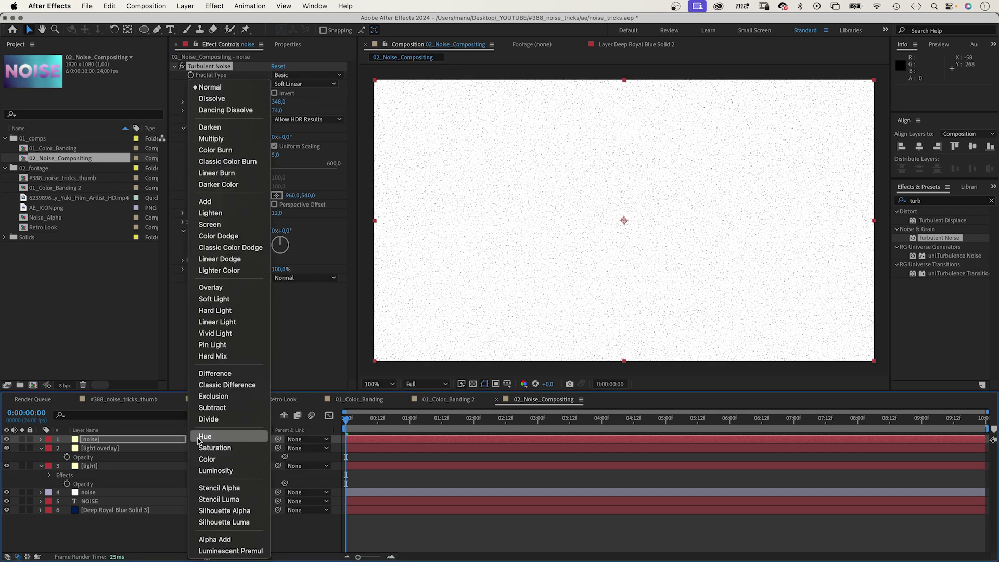
click(262, 139)
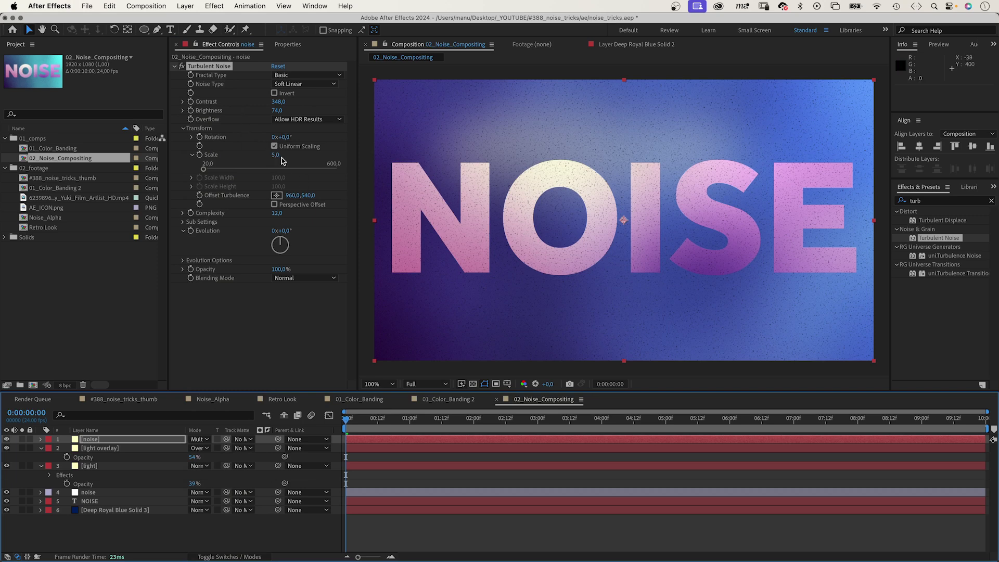
drag(276, 110, 263, 110)
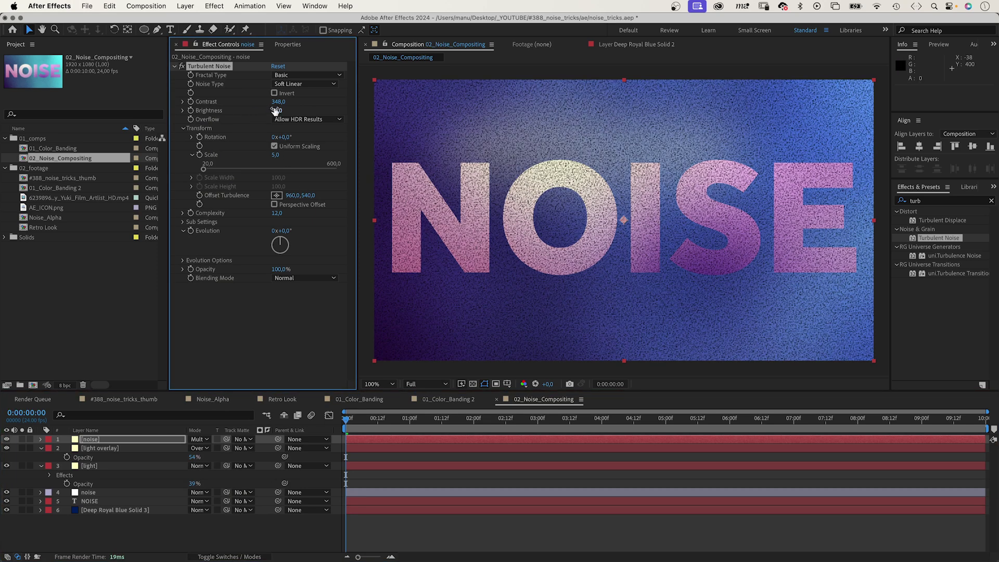
click(274, 155)
text(3)
key(Return)
Step: Animate Evolution with time*500, preview, then switch to Soft Light at 20% opacity
alt+click(191, 231)
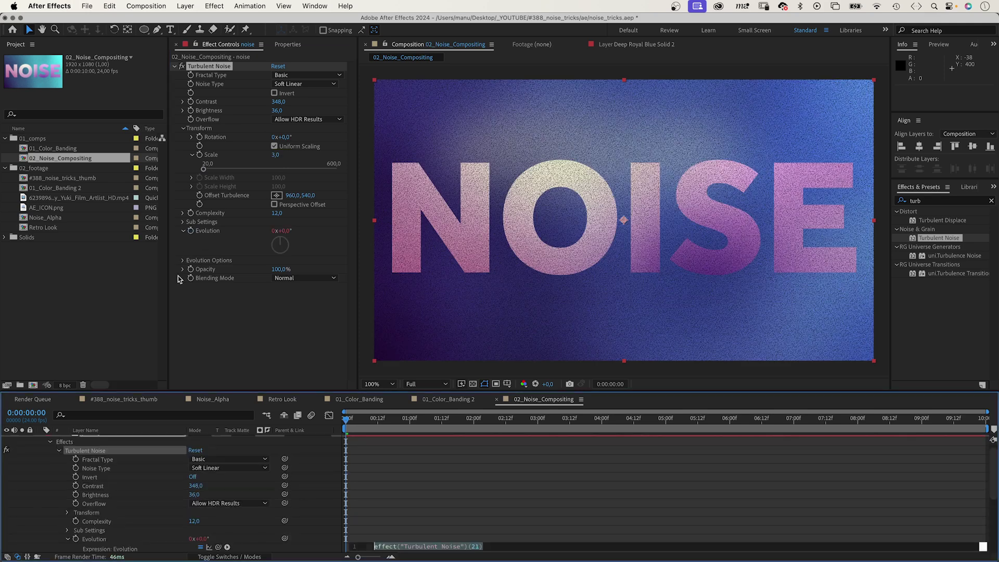
text(time*500)
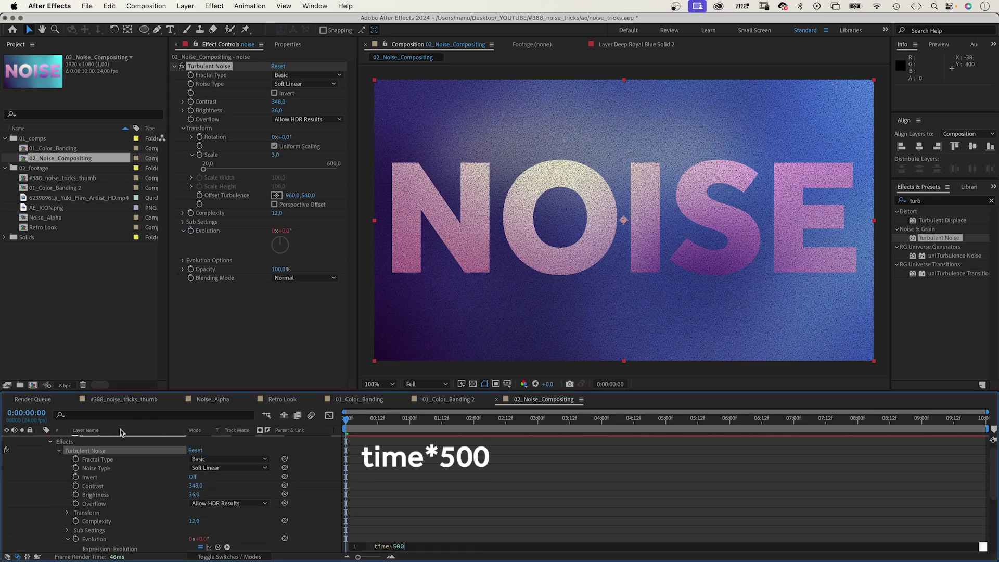
click(38, 476)
key(space)
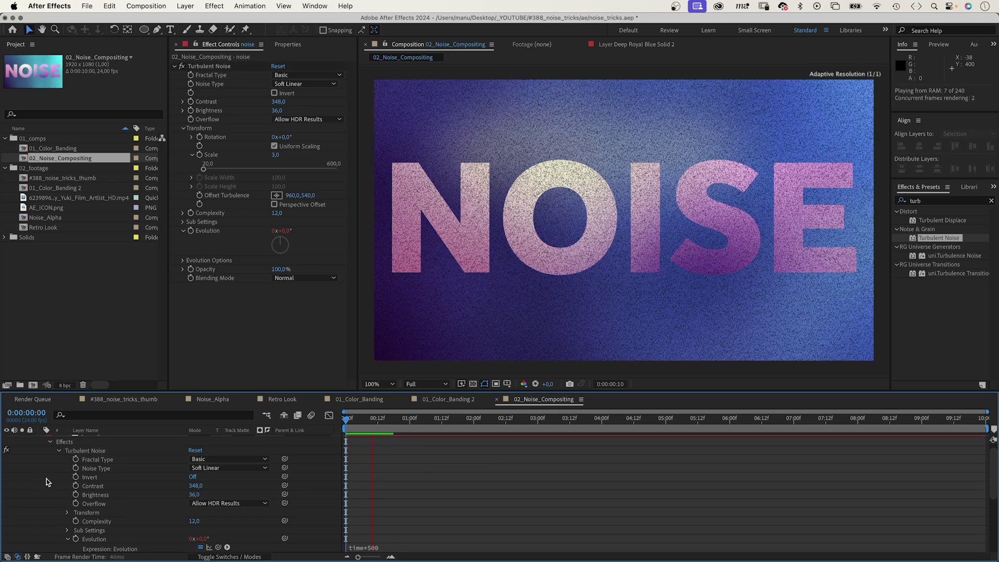
key(super+z)
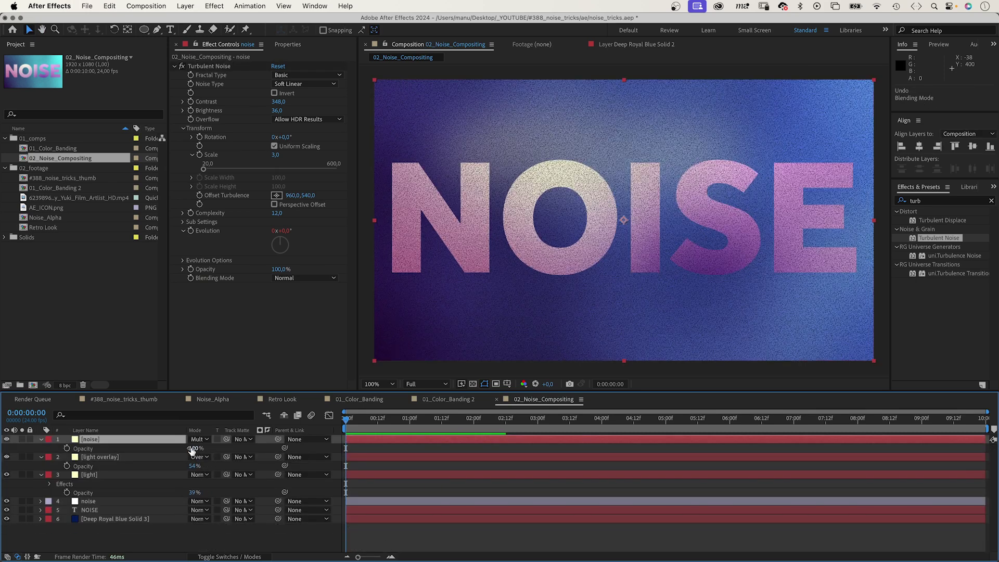
drag(191, 447, 183, 447)
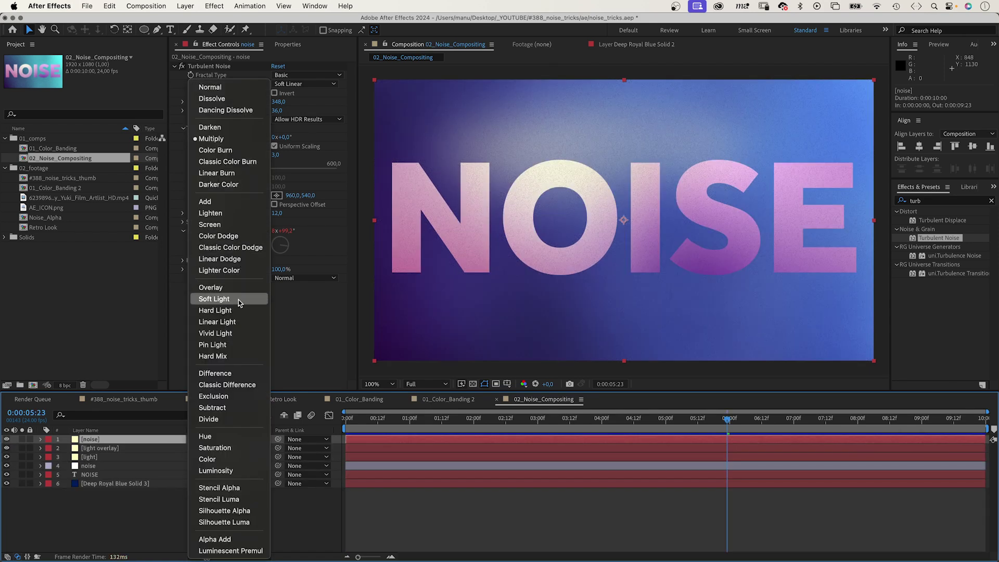
click(241, 296)
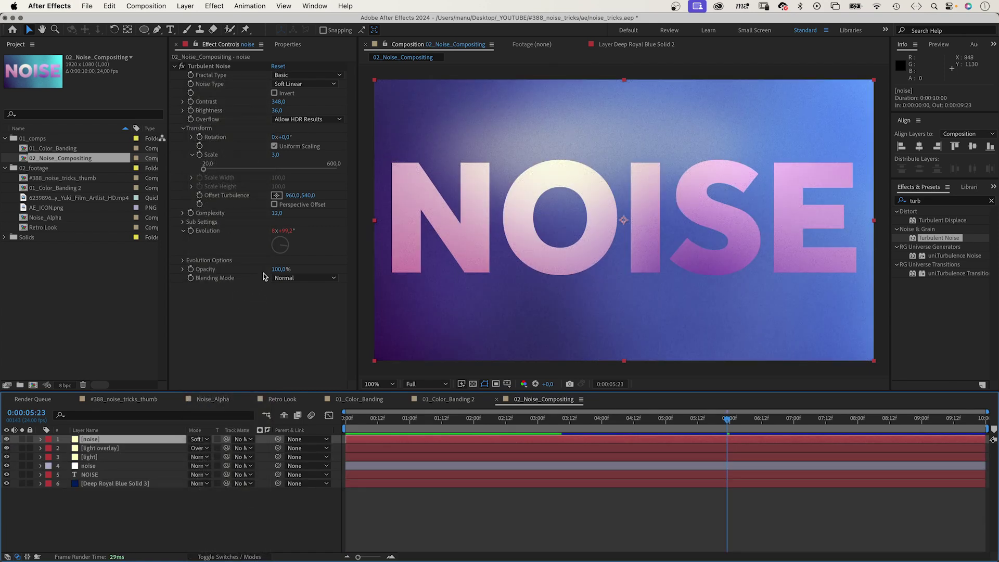
click(139, 524)
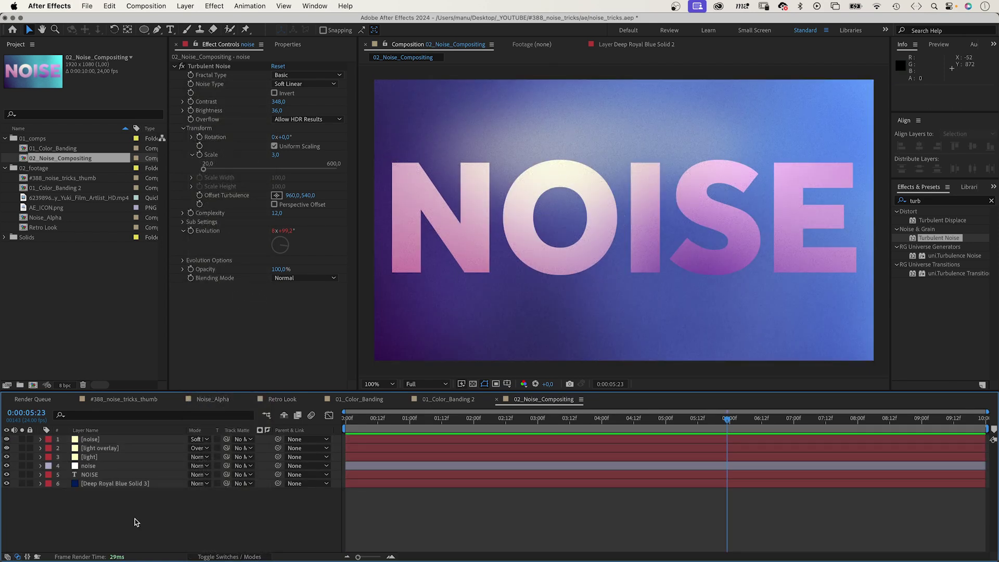
Step: Create a solid named 'luma track matte' and apply Fractal Noise to it
key(super+y)
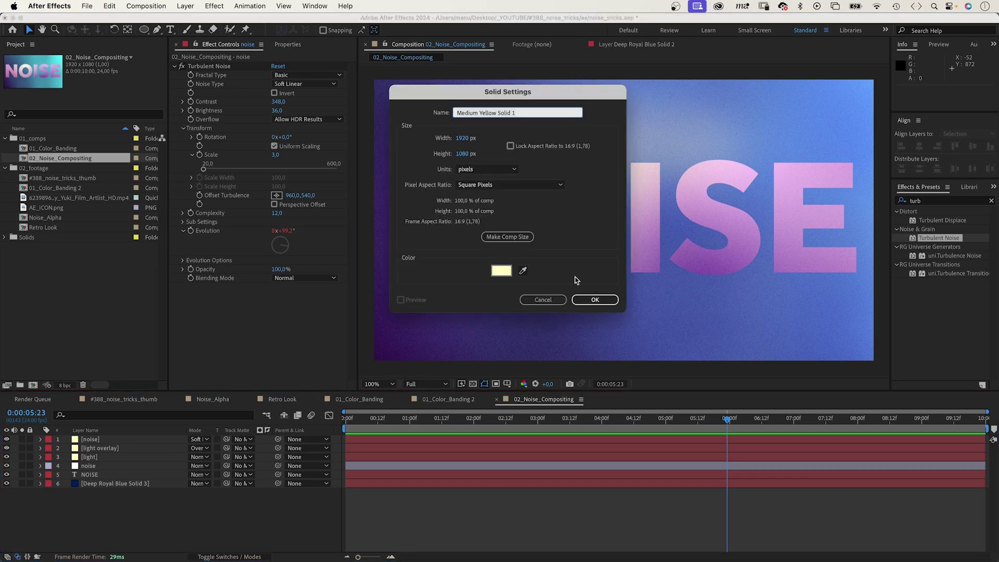
key(BackSpace)
text(luma track matte)
key(Return)
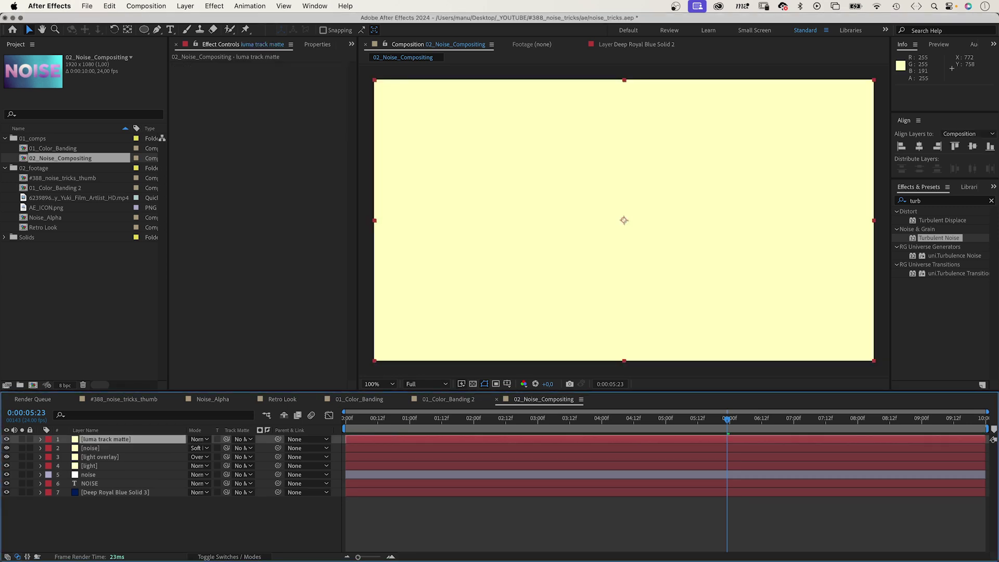
click(925, 202)
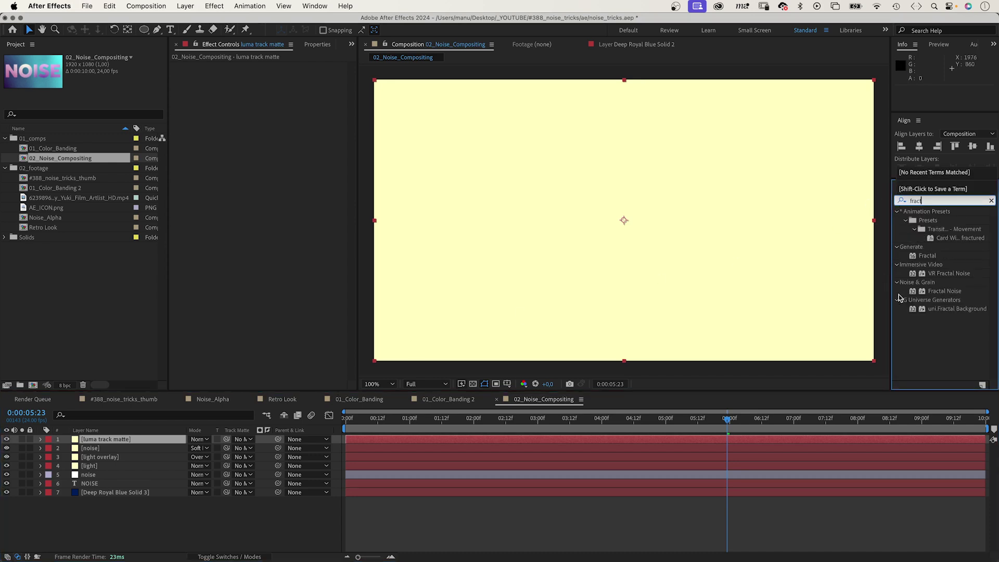
drag(944, 291, 604, 279)
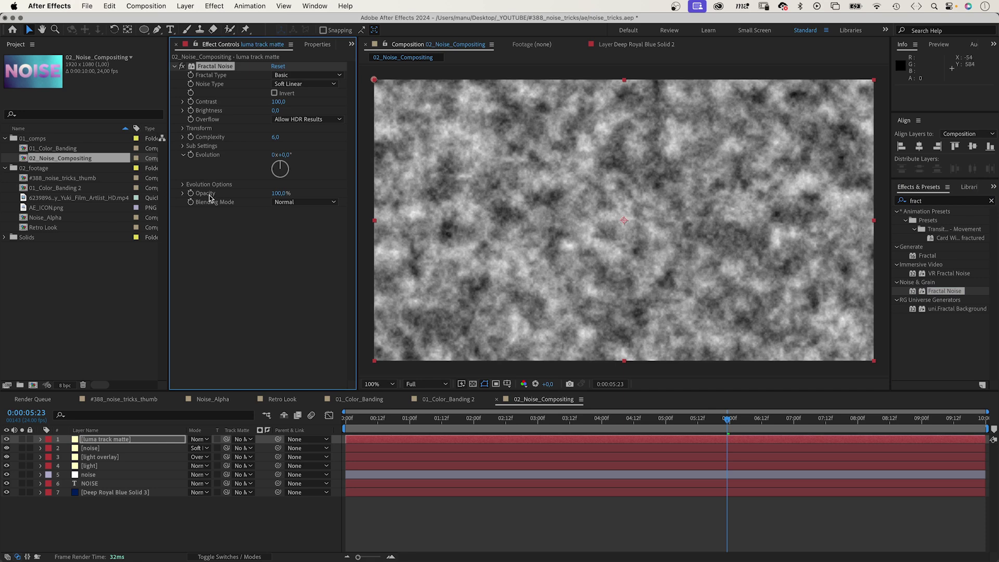
click(183, 185)
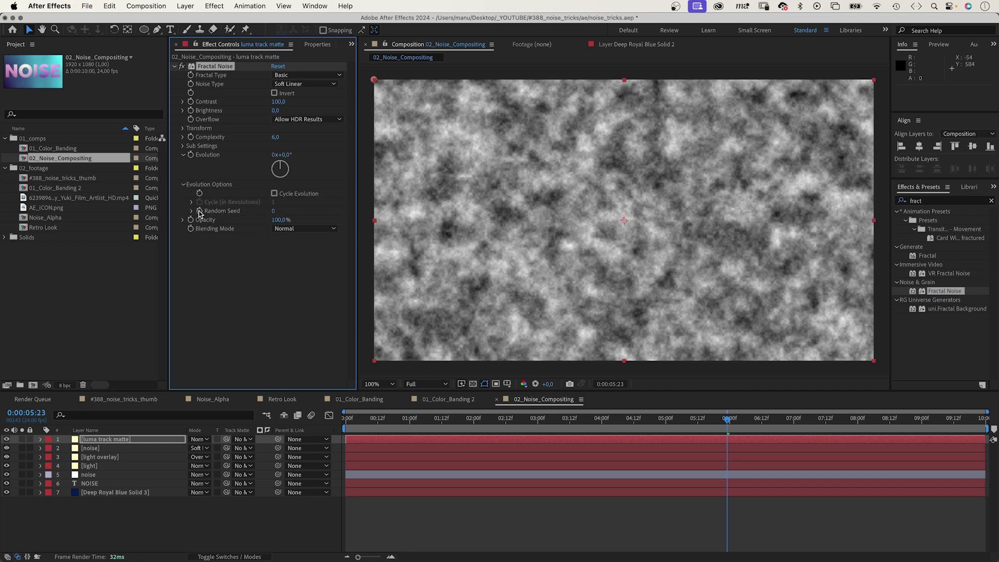
click(191, 202)
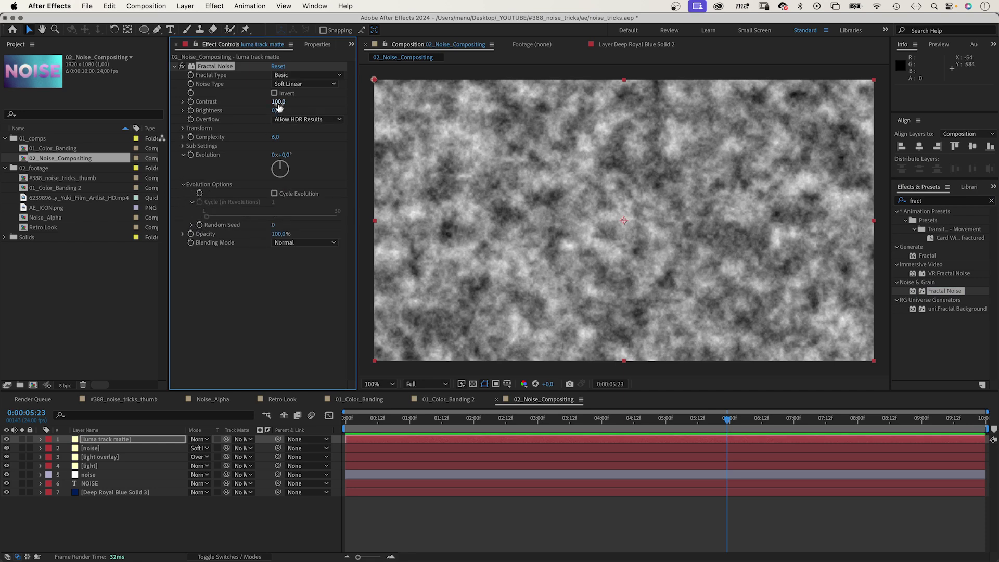
Step: Set Fractal Noise Contrast 170, non-uniform Scale Width 150 and Height 2000, Complexity 1
click(279, 102)
text(170)
key(Return)
click(183, 128)
click(274, 146)
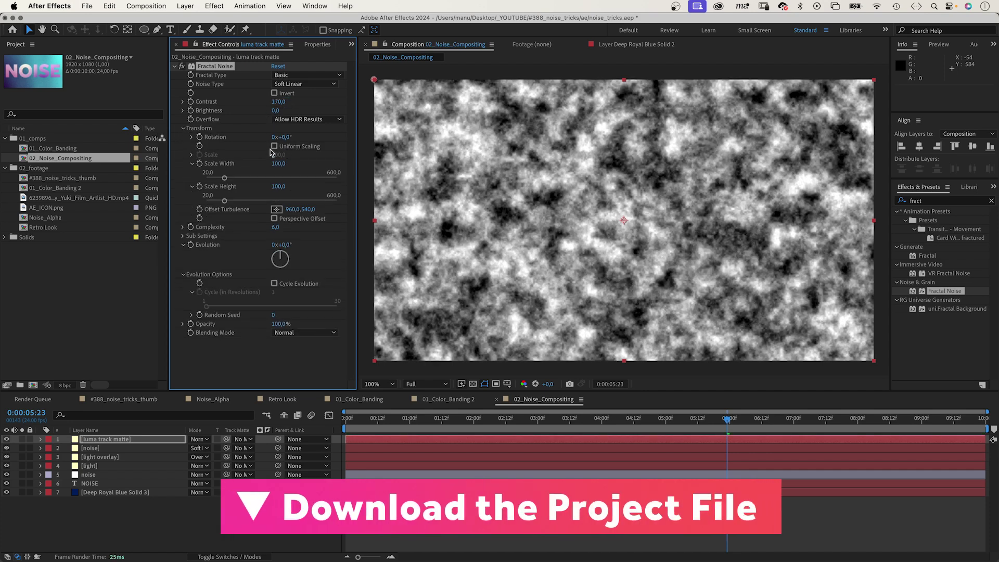
click(278, 163)
text(150)
key(Tab)
text(2)
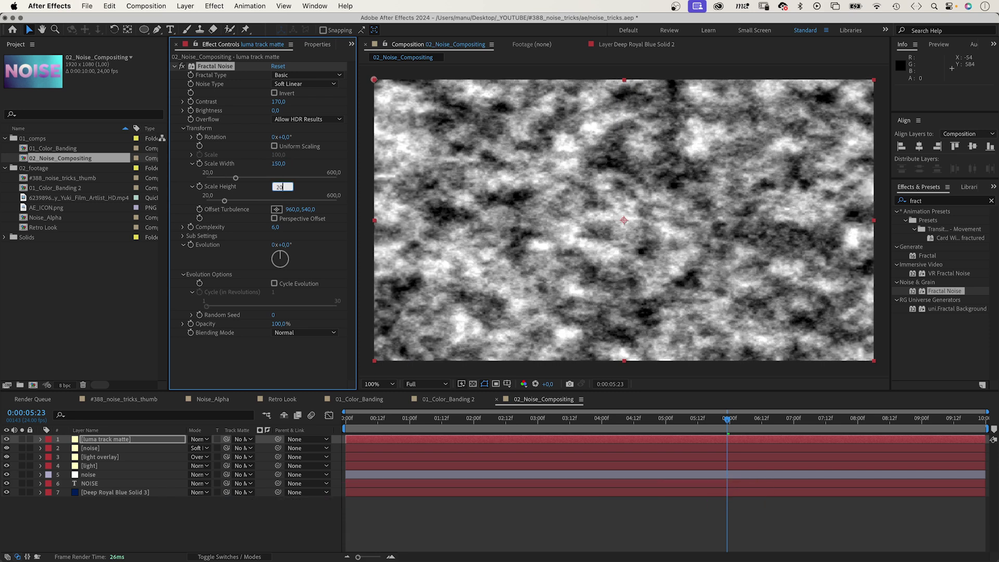
key(Return)
click(274, 228)
text(1)
key(Return)
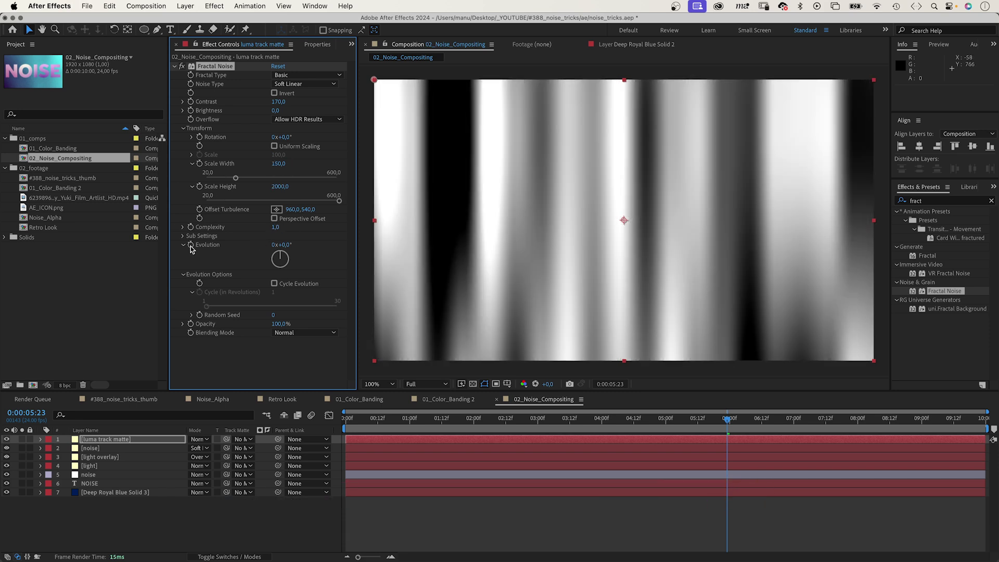
Step: Drive the fractal noise Evolution with a time*50 expression and preview the streaks
alt+click(191, 245)
text(time*)
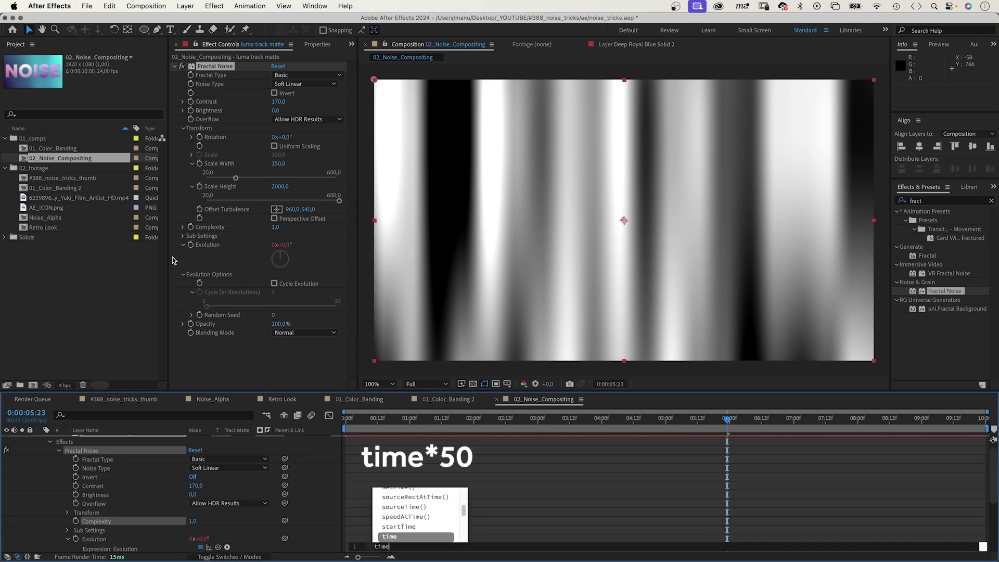
click(96, 455)
key(space)
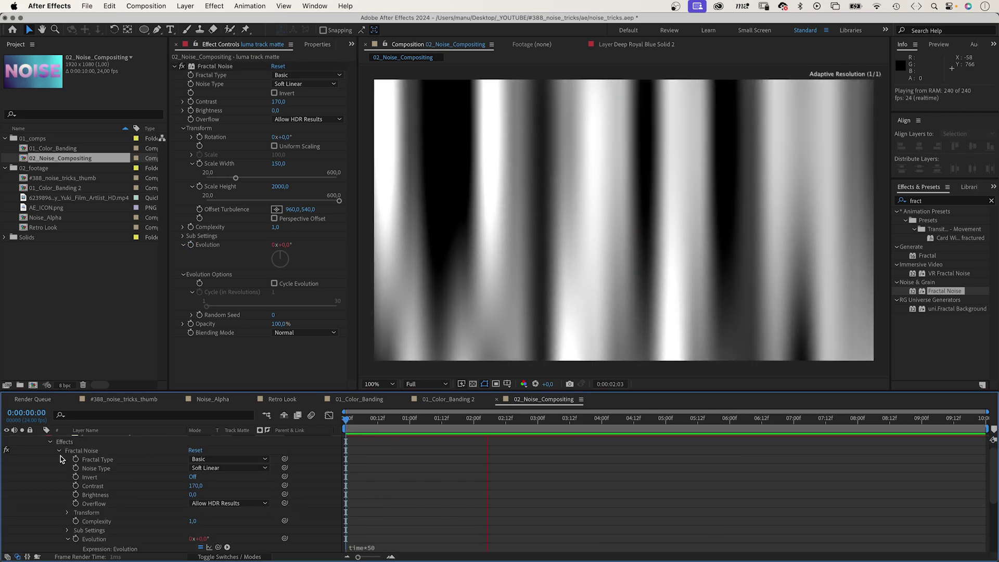
click(94, 483)
Step: Matte NOISE with the luma track matte layer and add Gaussian Blur at 90,8 blurriness
click(90, 493)
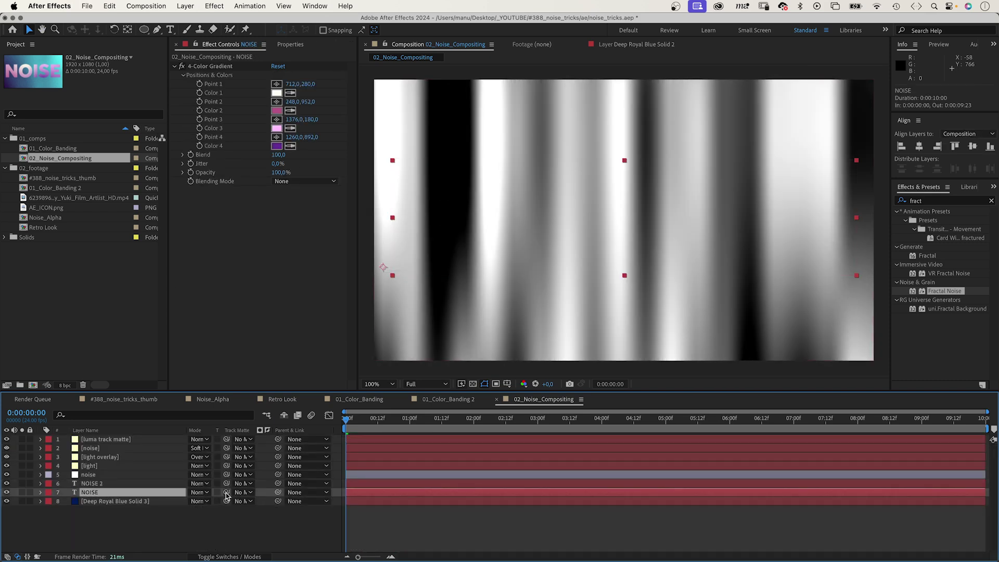
drag(224, 494, 121, 440)
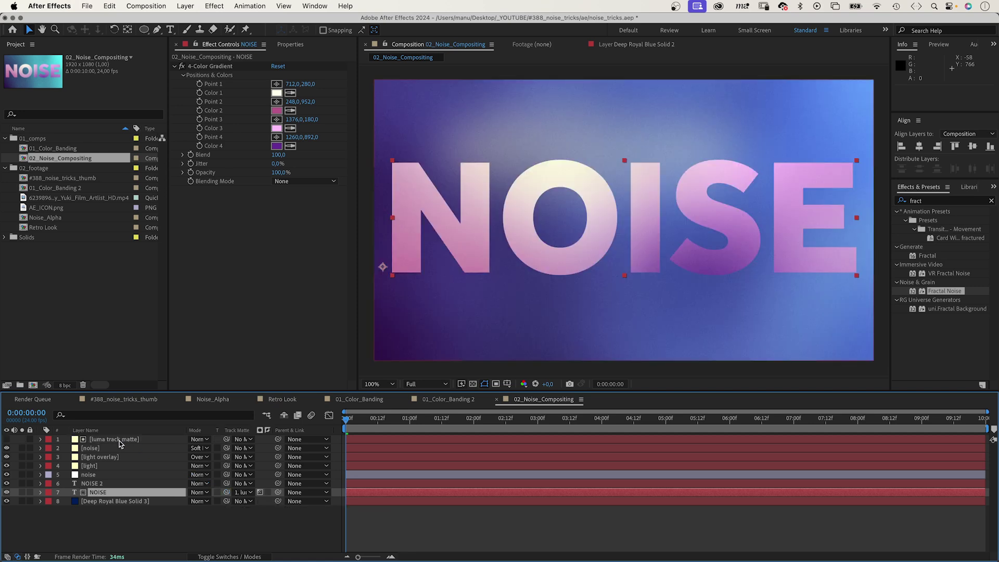
click(927, 203)
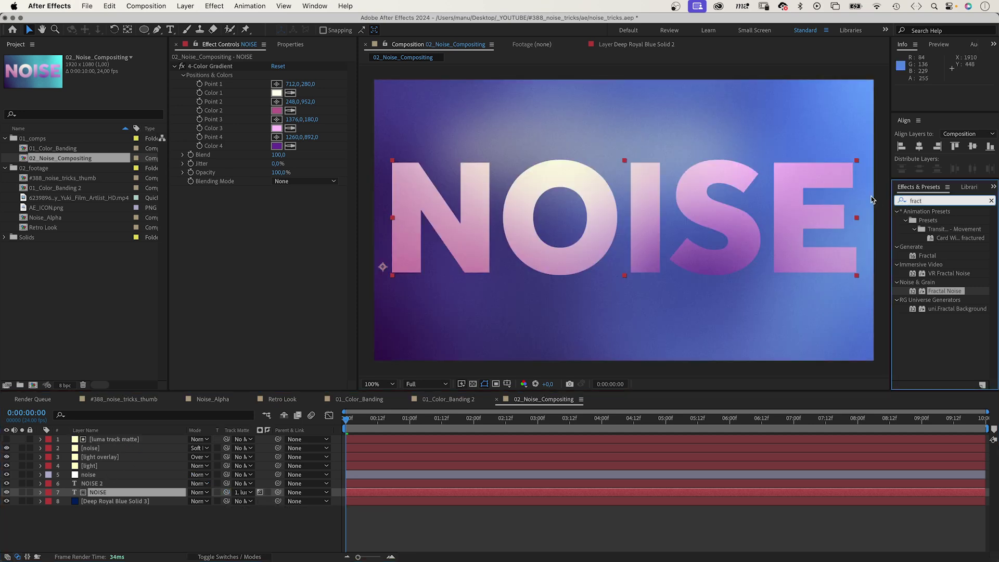
text(gauss)
drag(942, 220, 290, 266)
drag(276, 199, 392, 190)
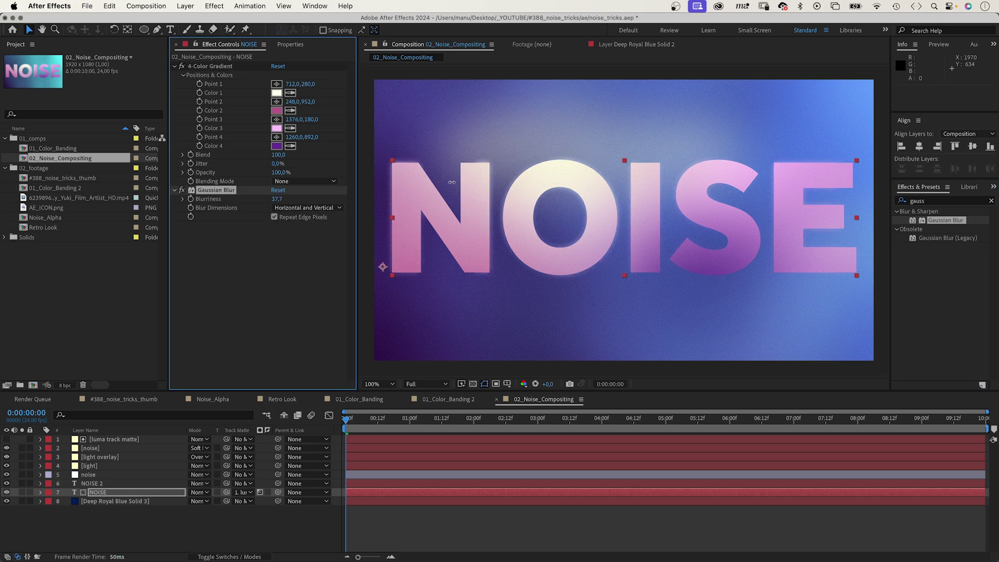
drag(451, 182, 590, 171)
drag(677, 162, 705, 162)
Step: Duplicate the Gaussian Blur into three copies and search effects for 'roug'
key(super+d)
key(super+d)
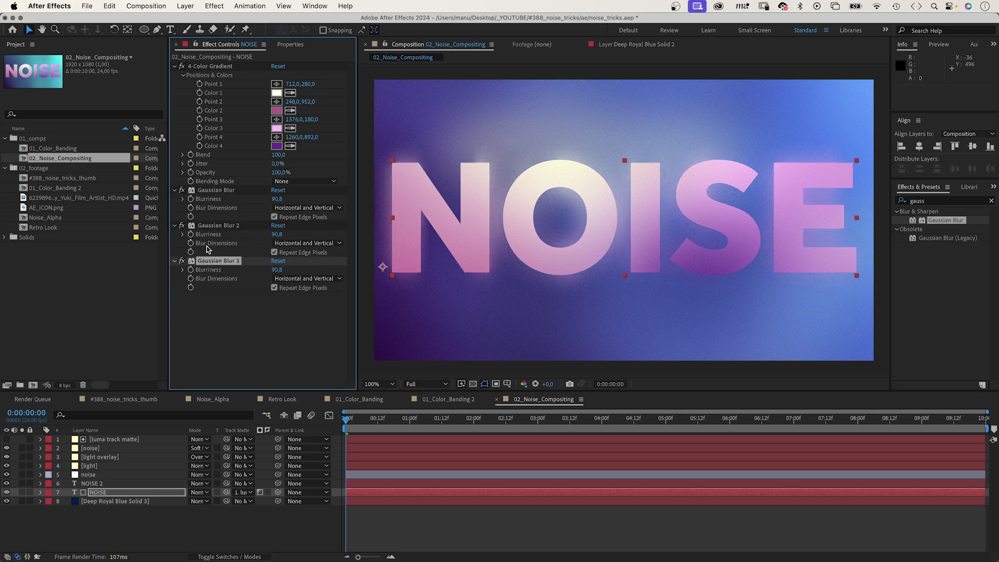
click(991, 200)
click(911, 200)
text(rough)
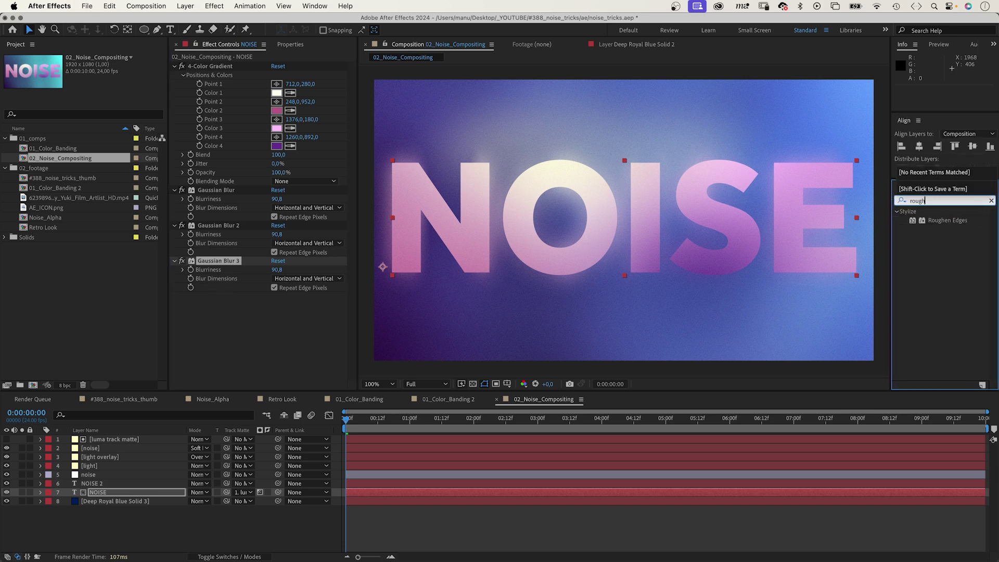
Step: Fray the NOISE letters with Roughen Edges: Border 1,20, Scale 10, Complexity 10
drag(909, 221, 266, 350)
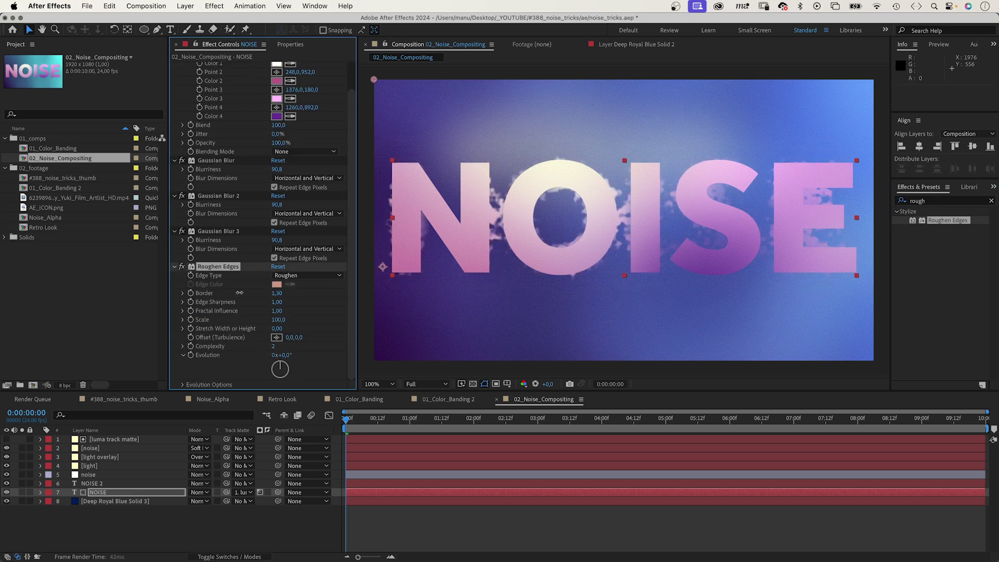
drag(240, 293, 237, 293)
drag(277, 319, 230, 320)
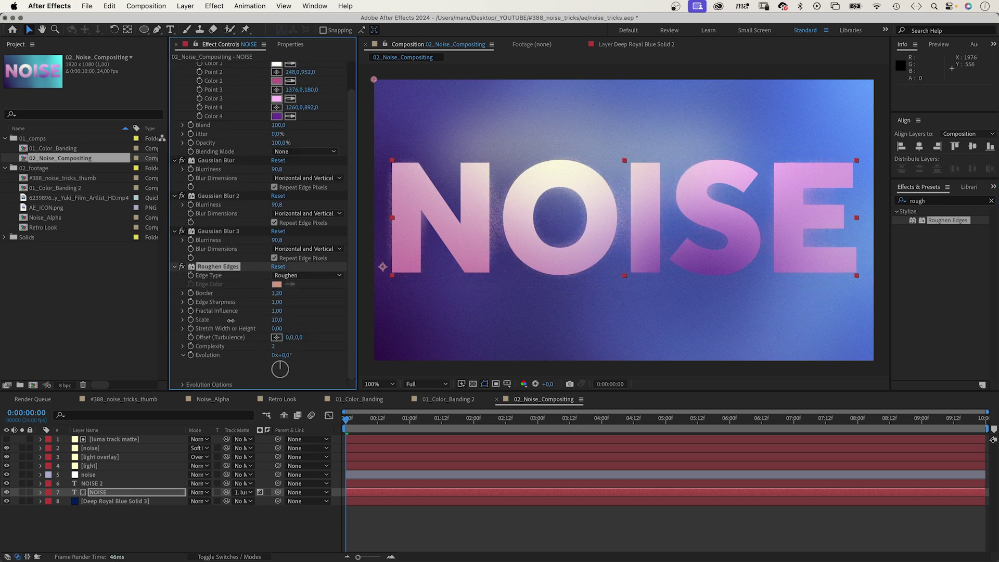
drag(273, 346, 384, 340)
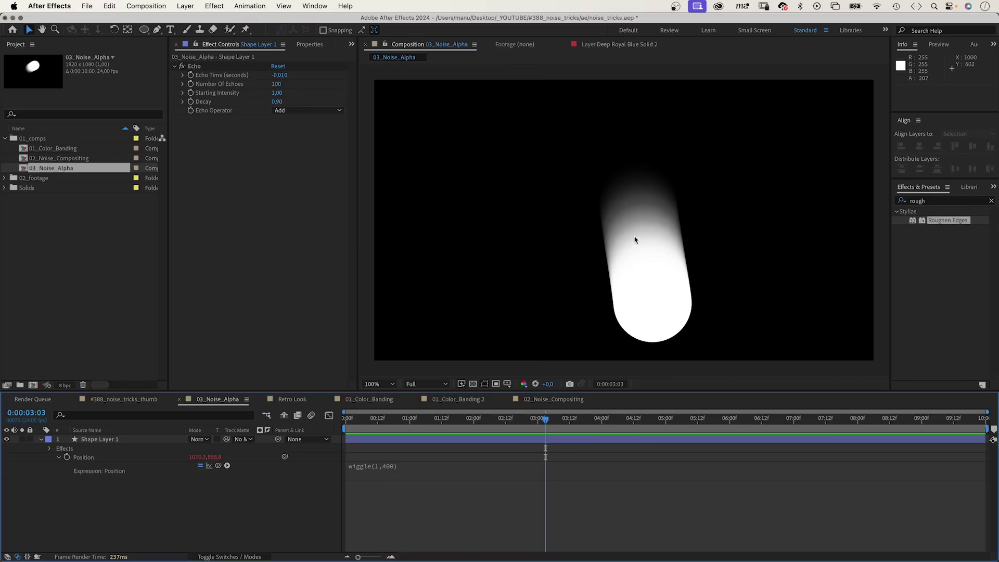
Step: Apply Noise Alpha to Shape Layer 1 and set its Amount to 20%
click(942, 203)
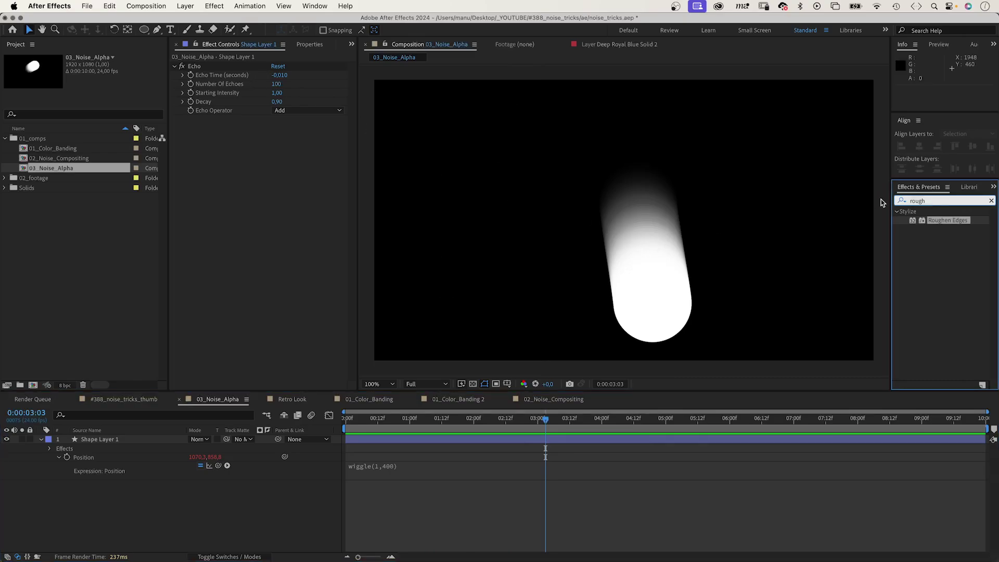
key(BackSpace)
key(BackSpace)
key(BackSpace)
key(BackSpace)
key(BackSpace)
text(noise )
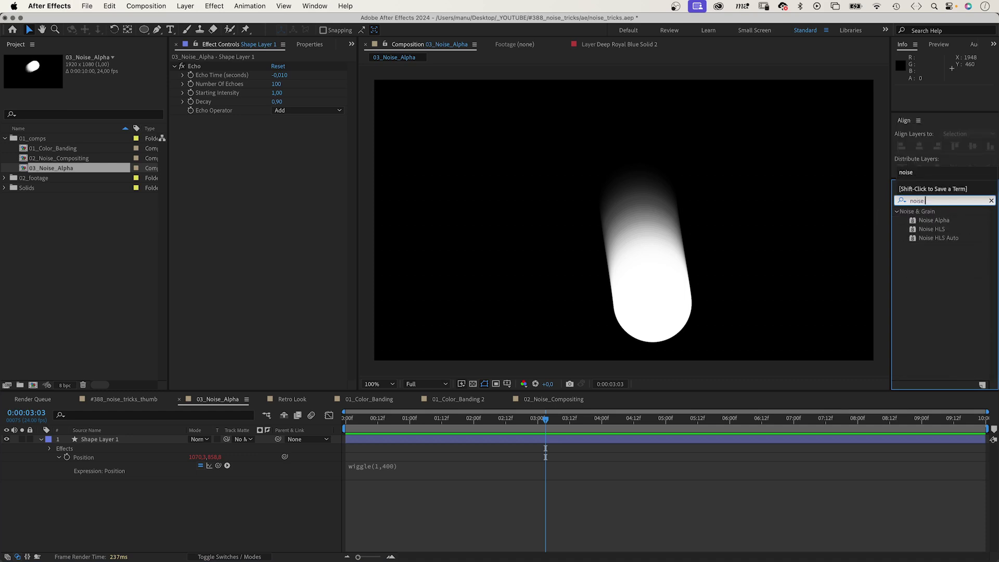
text(al)
drag(934, 220, 200, 228)
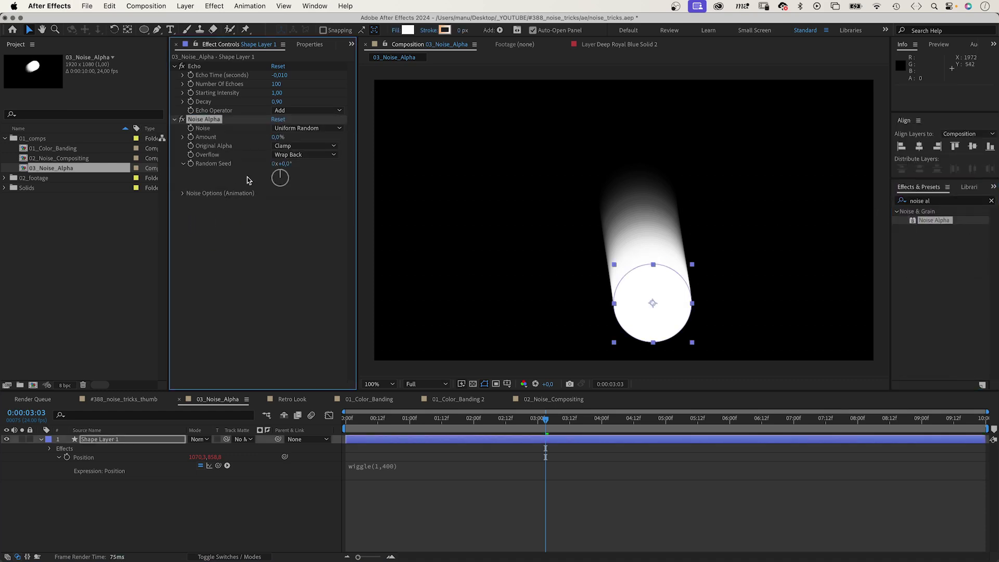
drag(280, 139, 290, 137)
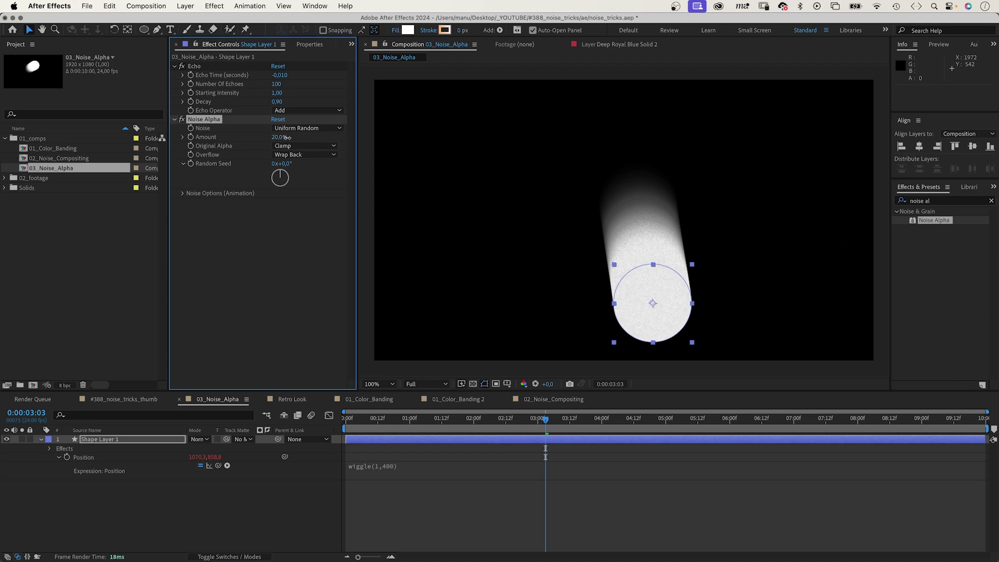
Step: Set Noise Alpha's Original Alpha to Edges and Overflow to Wrap
click(294, 146)
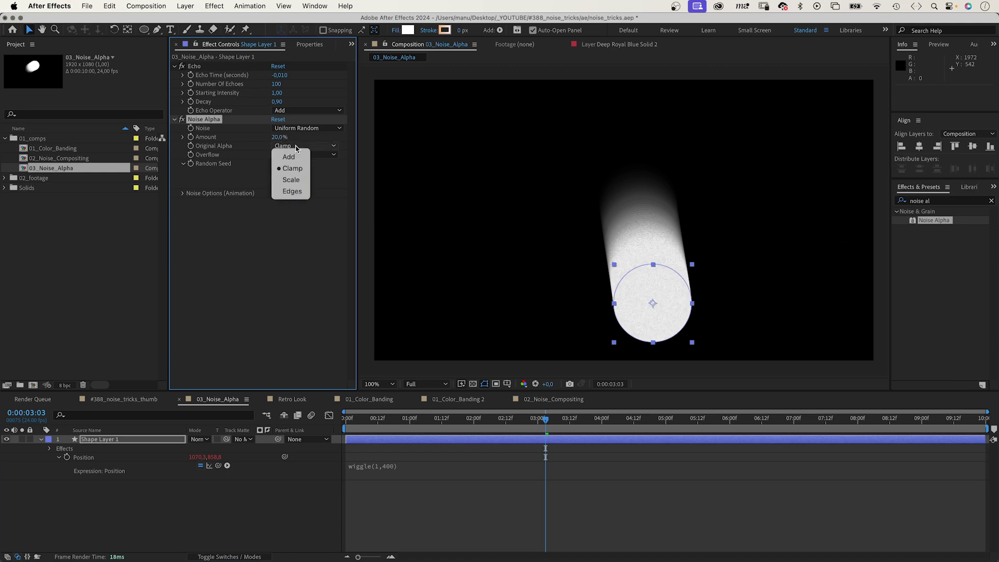
click(292, 191)
click(289, 155)
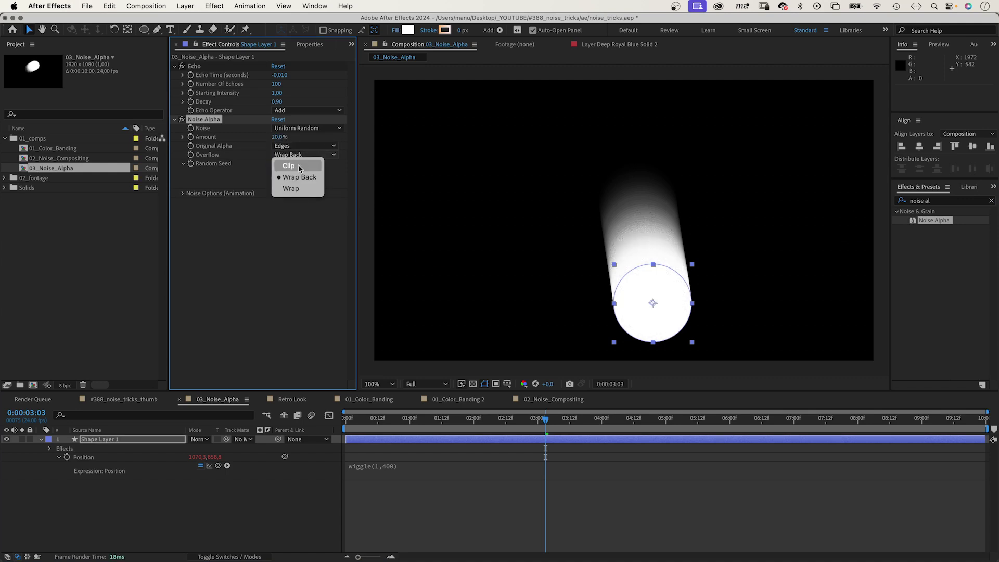
click(297, 166)
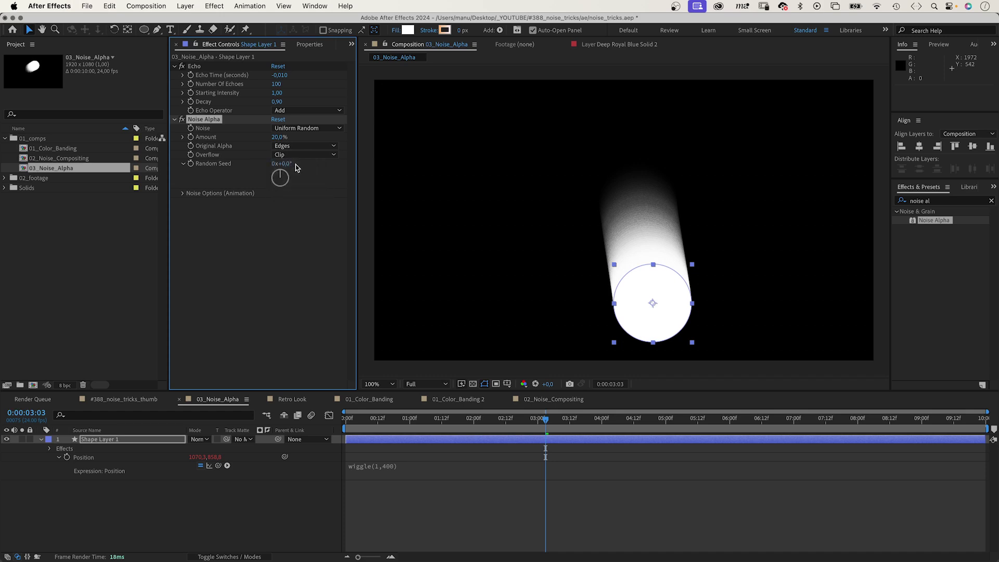
click(296, 155)
click(291, 174)
click(294, 156)
click(299, 187)
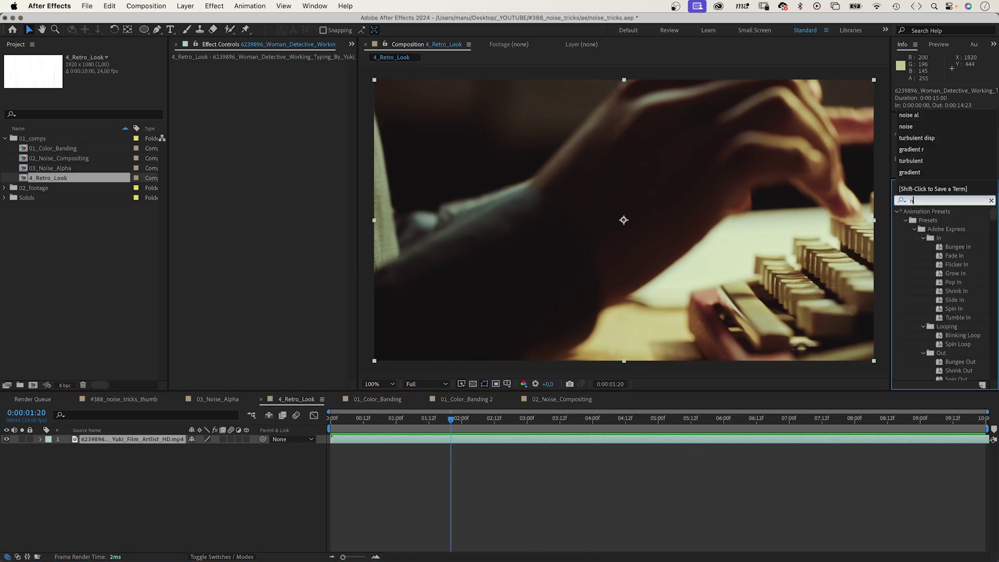
Step: Apply Noise HLS to the footage: Hue 11%, Lightness 13%, Saturation 61%, Noise type Grain
text(h)
drag(931, 221, 276, 224)
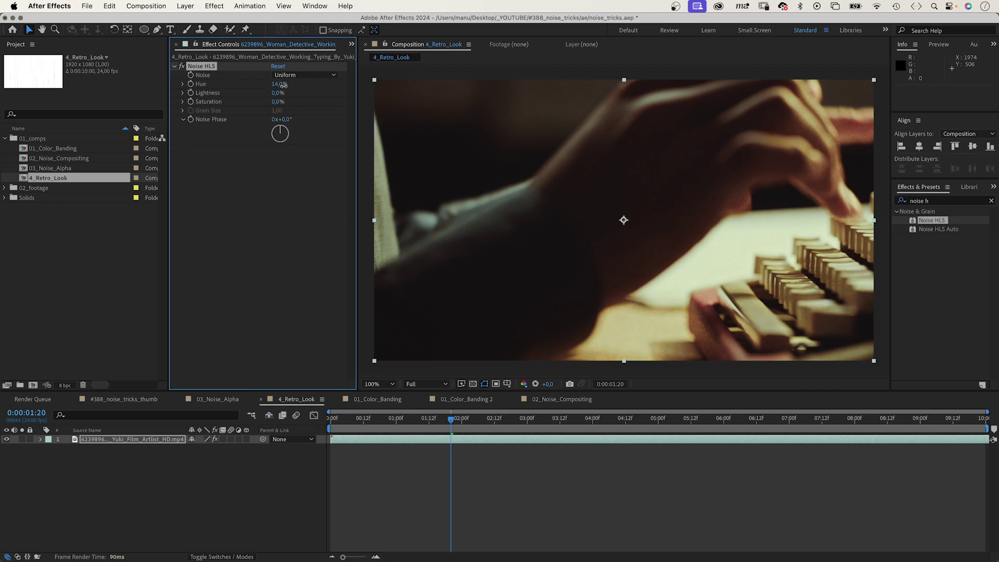
drag(284, 85, 463, 79)
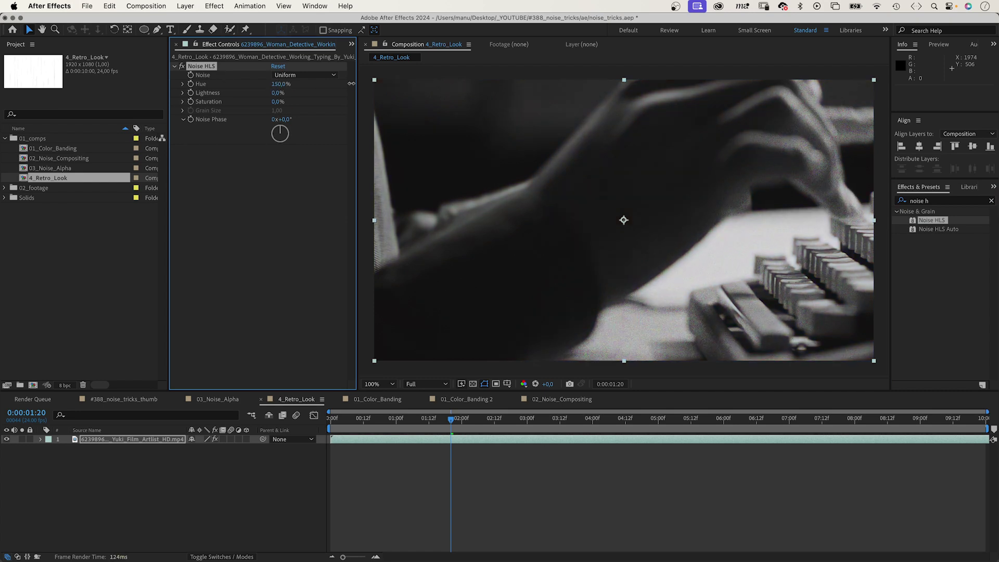
drag(306, 85, 483, 93)
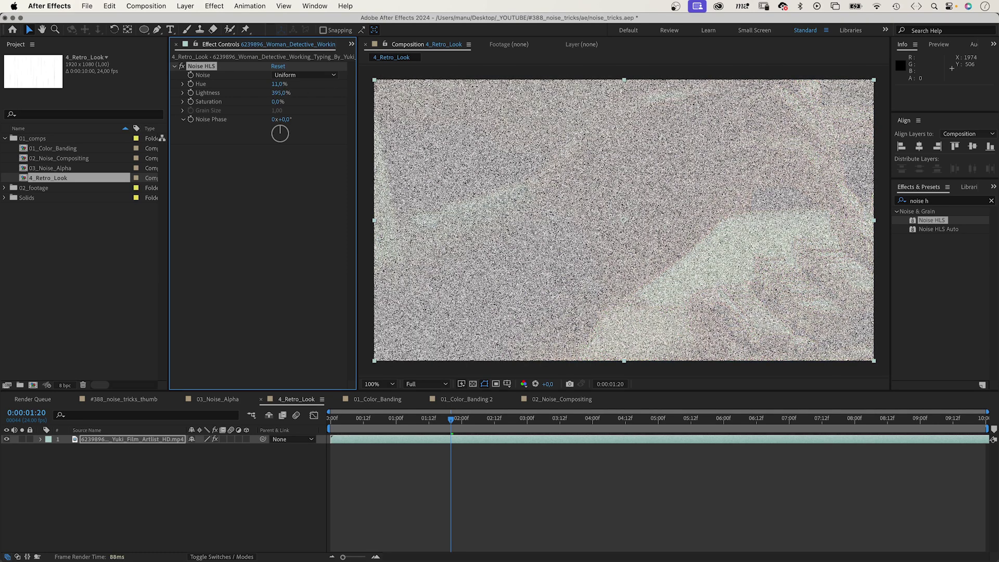
drag(312, 93, 284, 101)
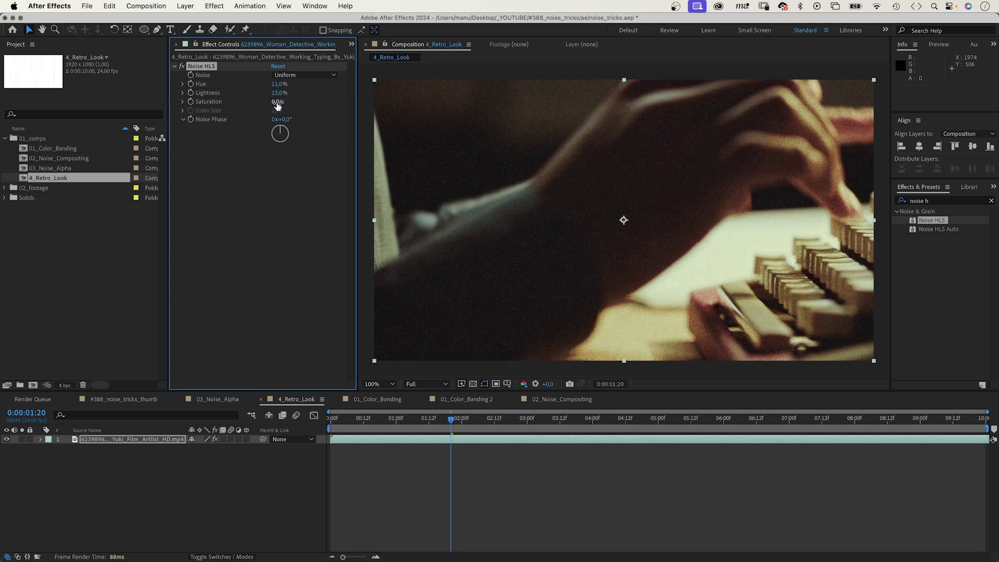
mouse_move(275, 102)
mouse_down()
mouse_move(630, 90)
mouse_move(270, 101)
mouse_up()
click(294, 76)
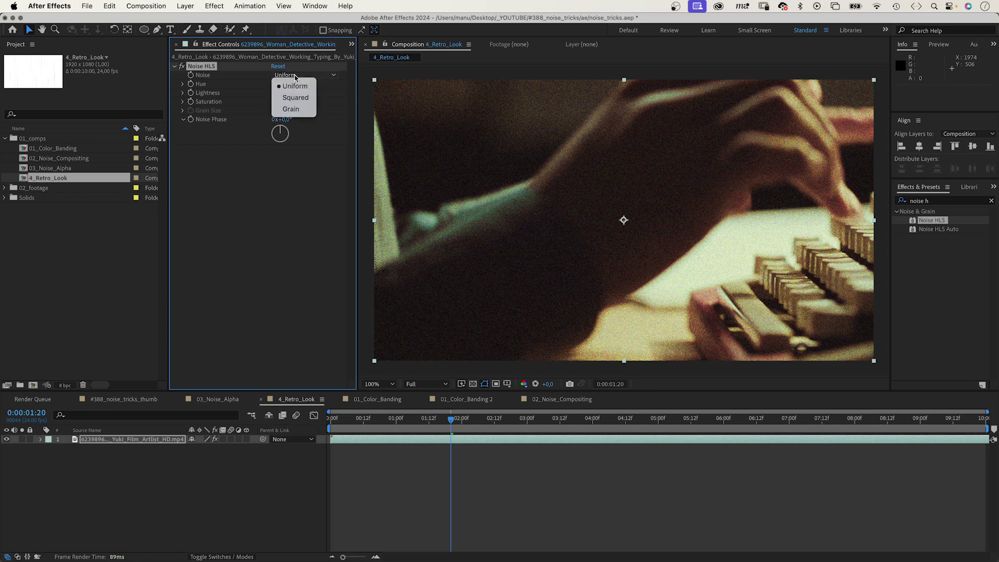
click(301, 109)
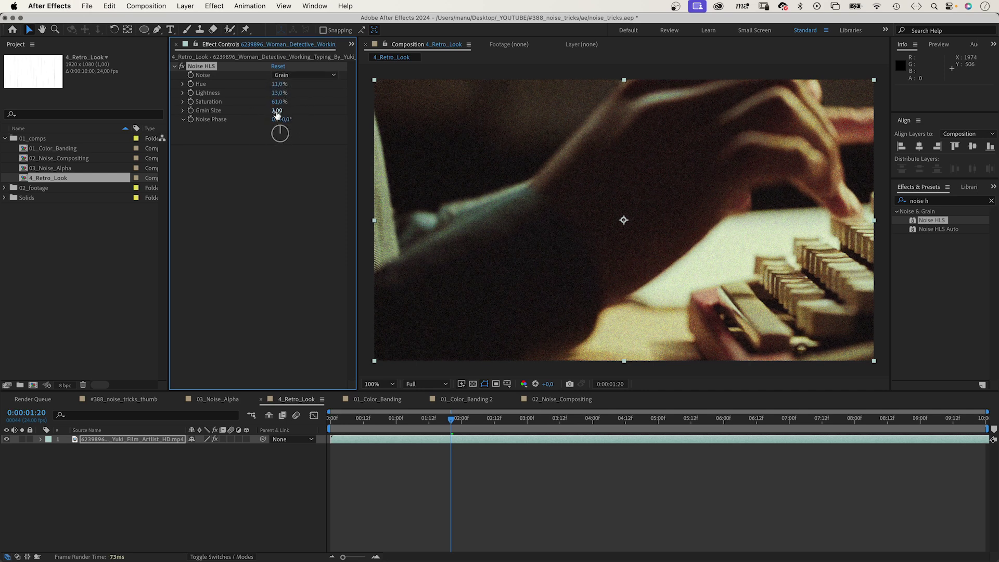
Step: Animate Noise Phase with the expression time*5000 and preview the grain
alt+click(191, 120)
text(time*5)
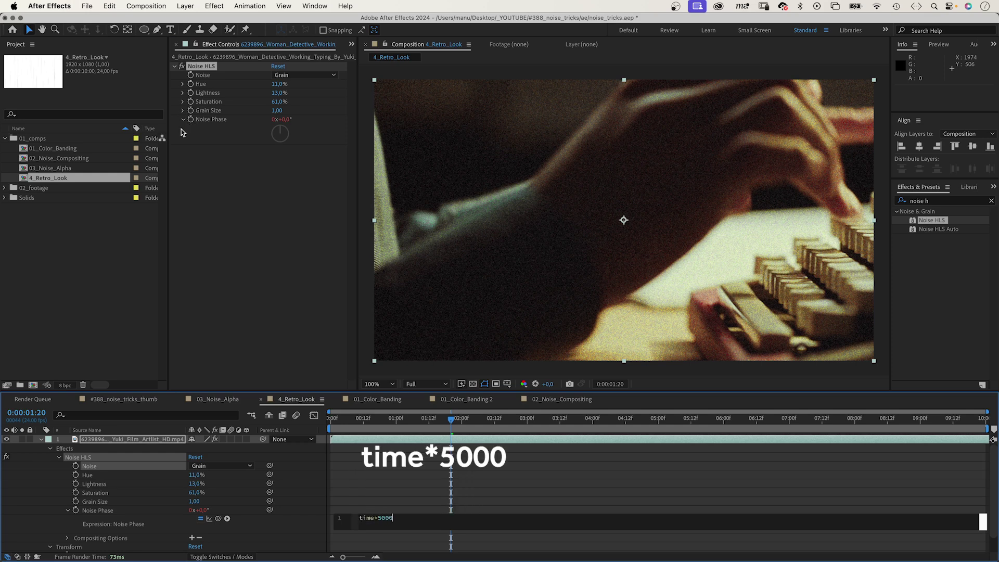
text(000)
click(43, 491)
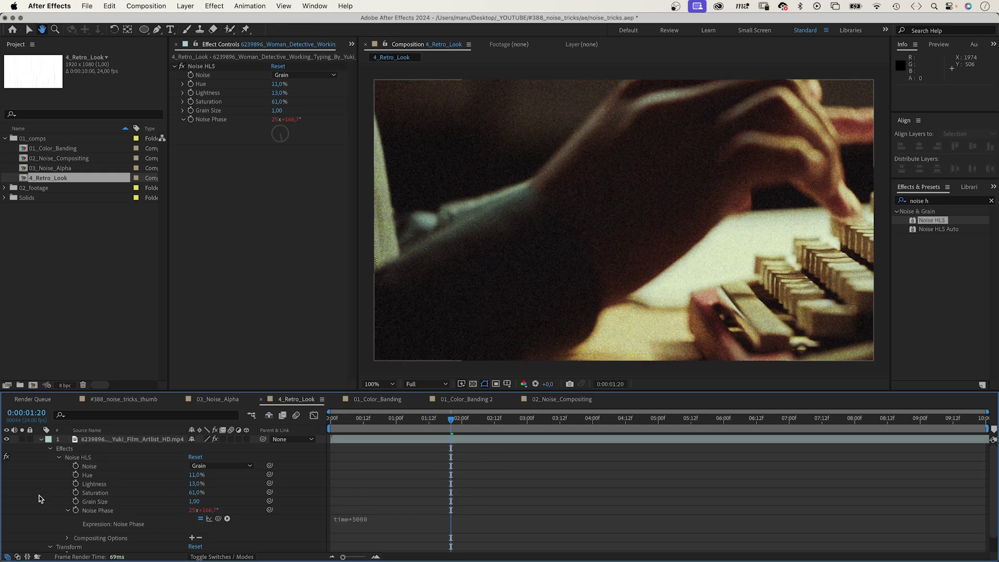
key(space)
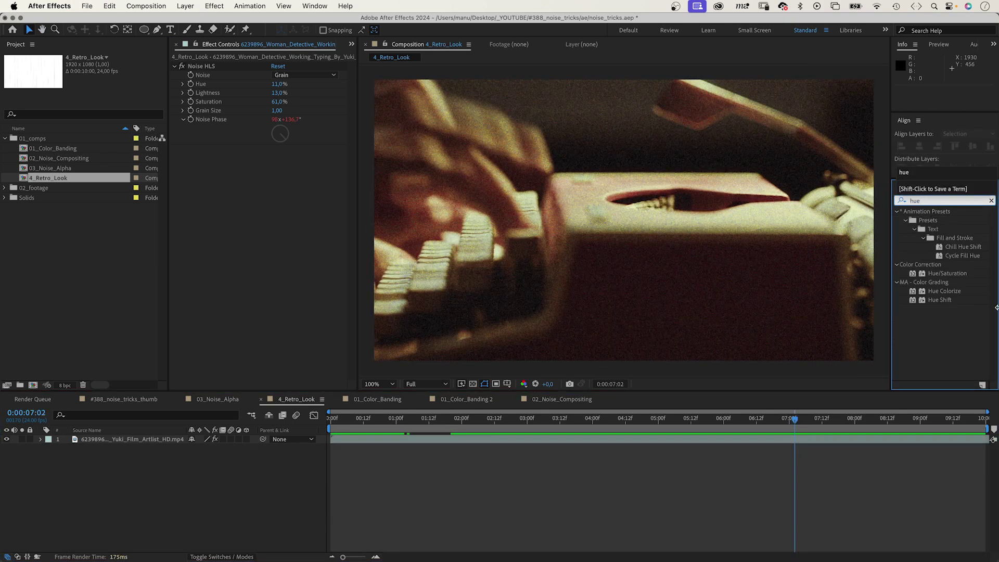
Step: Add Hue/Saturation at Master Saturation -23 and an Exposure effect raised to 1.66
drag(947, 273, 266, 243)
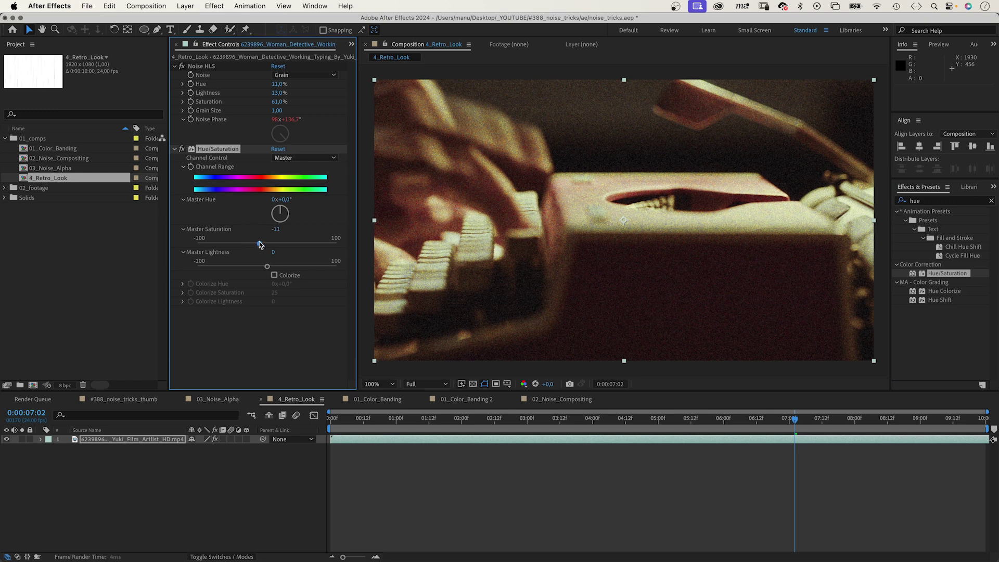
click(937, 200)
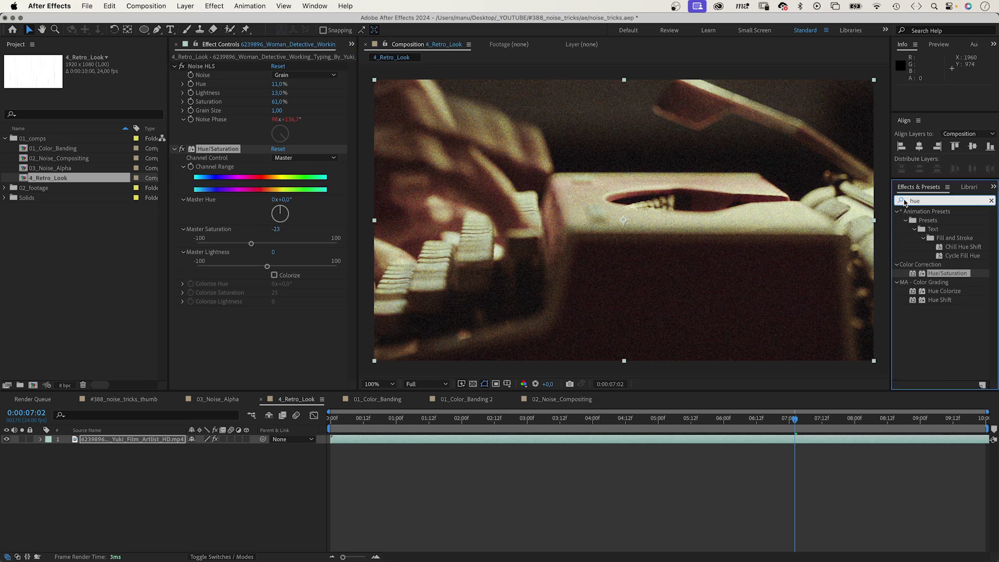
text(expos)
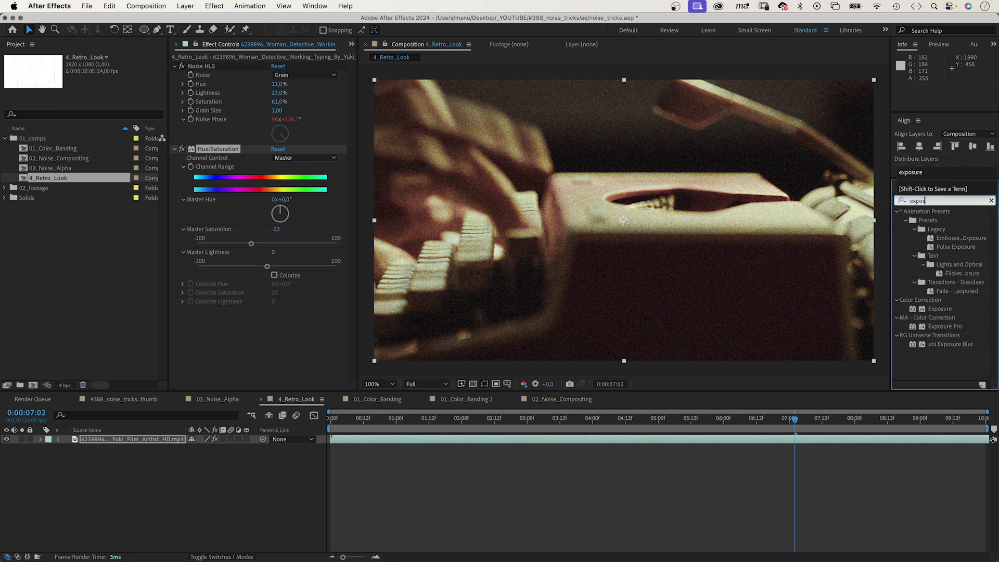
drag(915, 309, 216, 338)
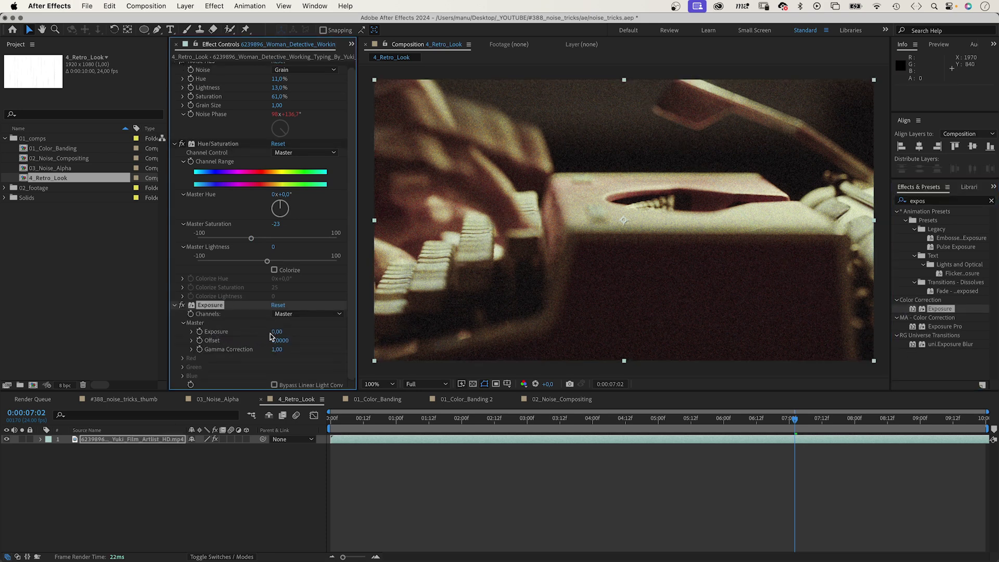
drag(276, 332, 333, 328)
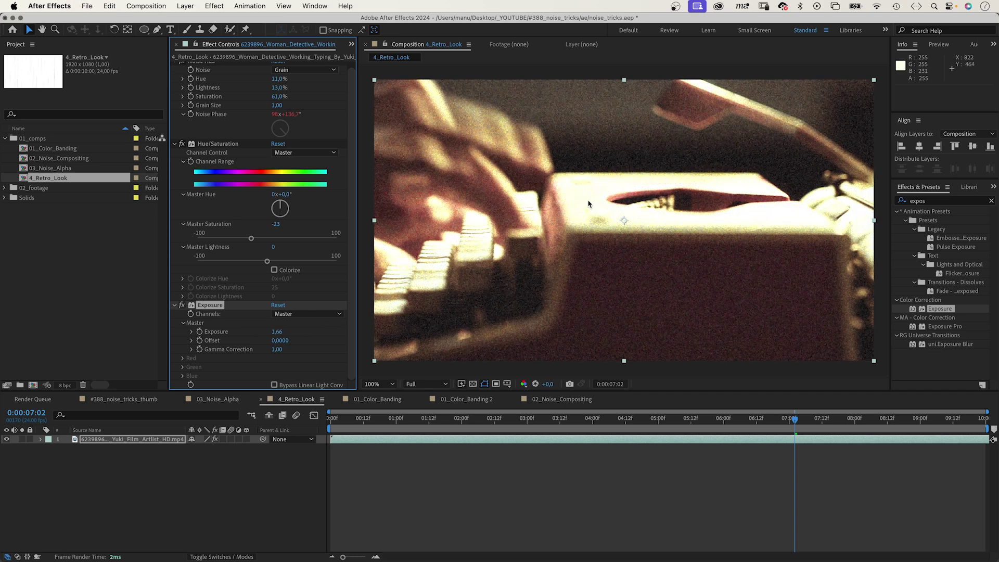
Step: Drive Exposure with a random(0.8,1.7) expression and preview the flicker from 0:00
alt+click(200, 333)
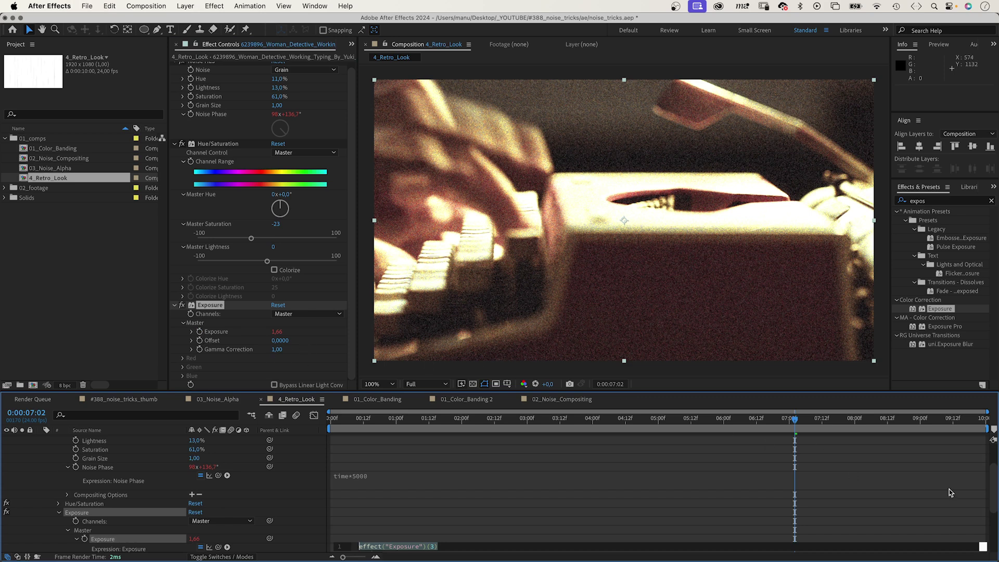
text(random())
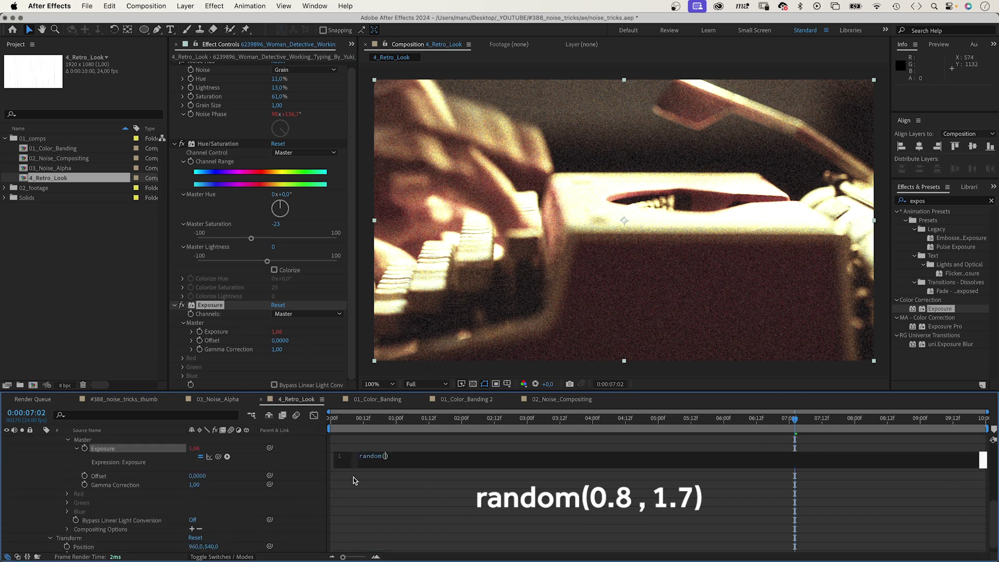
text(0.8,1.7)
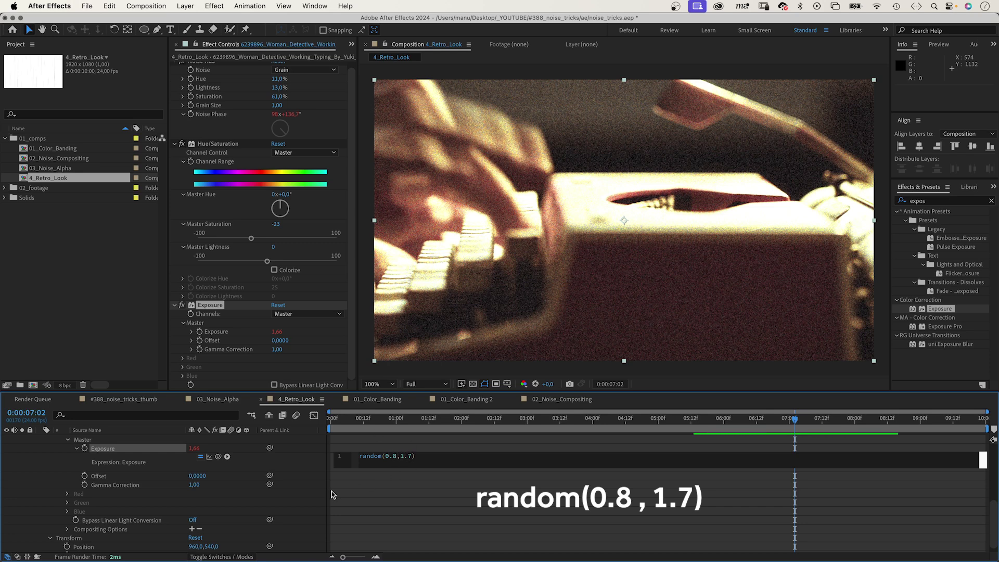
click(285, 495)
drag(376, 420, 331, 420)
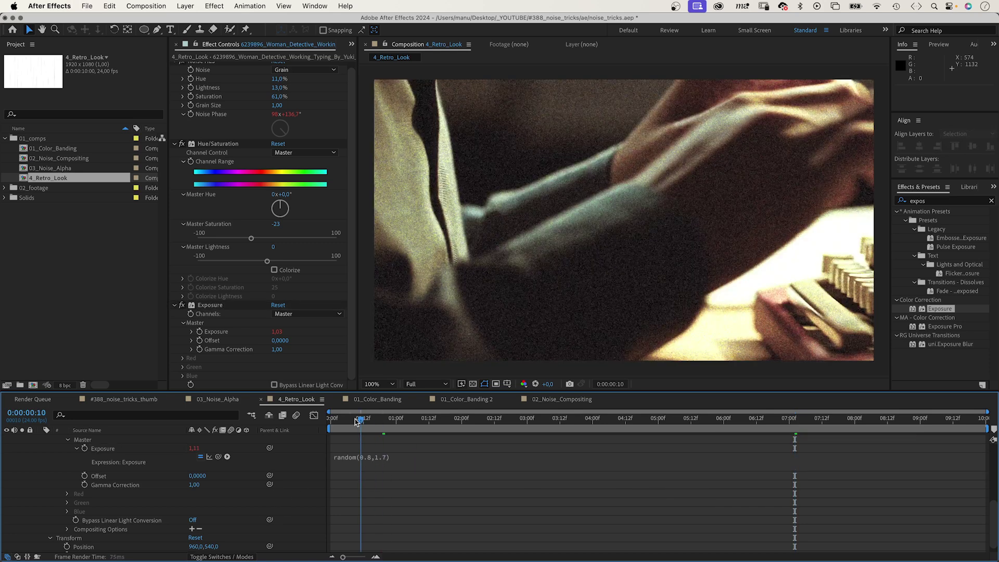
key(space)
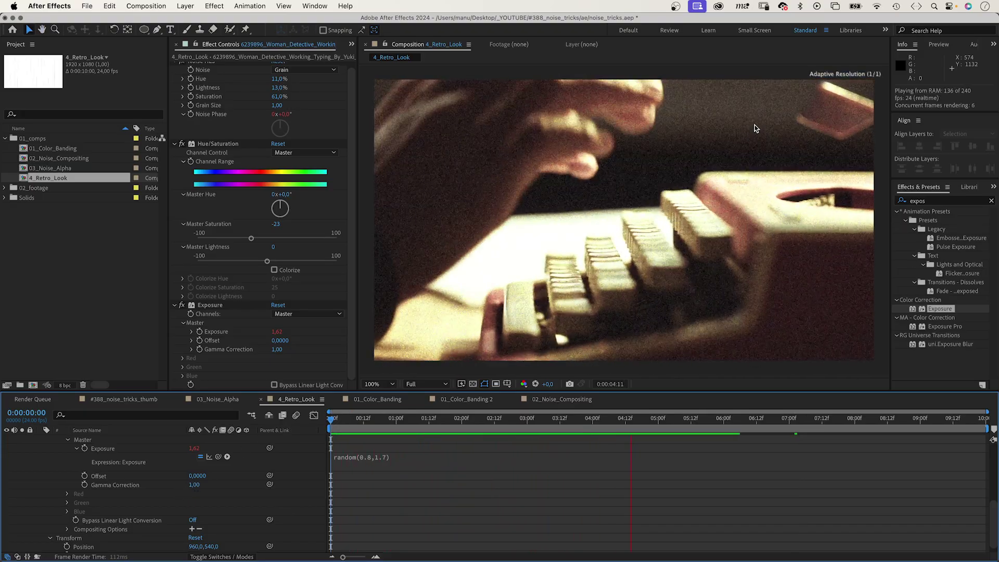
Step: Split the footage layer's Position into separate X and Y dimensions
click(97, 439)
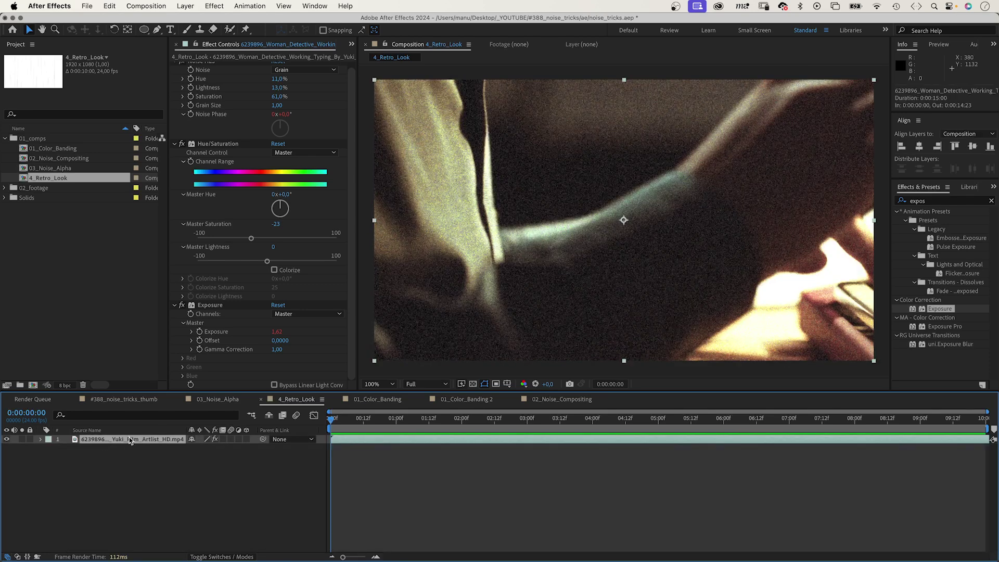
key(p)
click(81, 452)
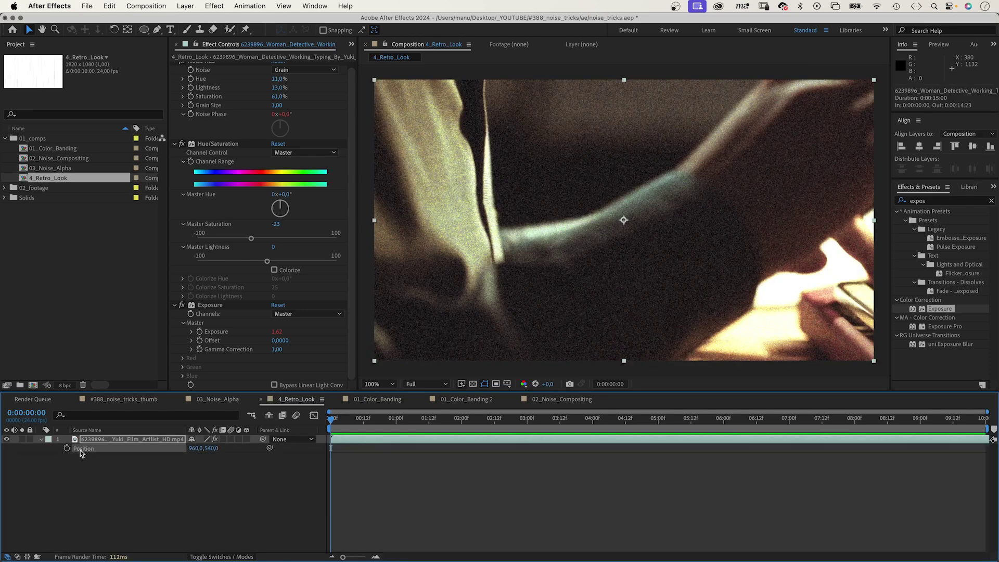
right_click(81, 453)
click(120, 424)
click(85, 488)
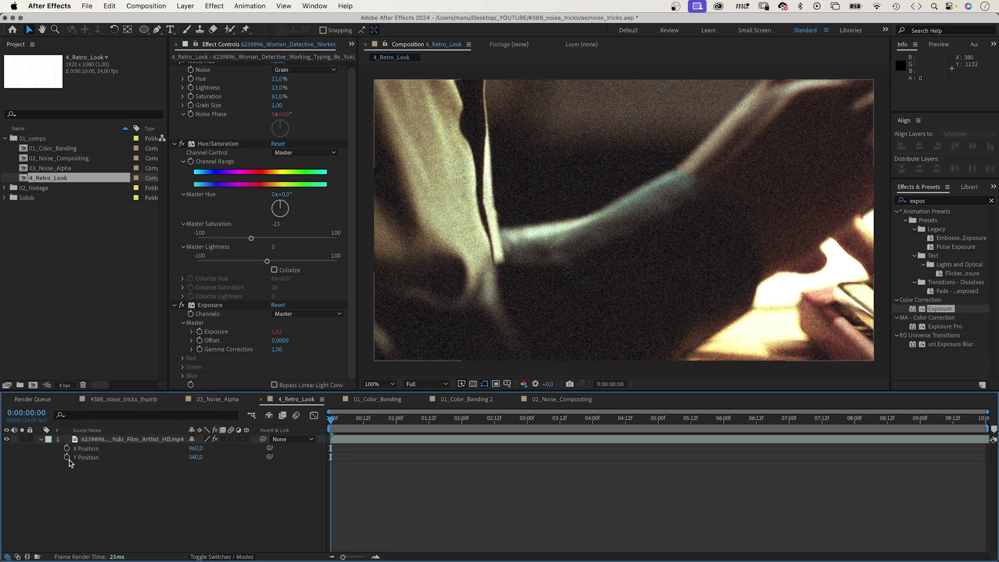
Step: Give Y Position a random(535,545) expression and preview the vertical jitter
alt+click(68, 458)
text(random(535,545)
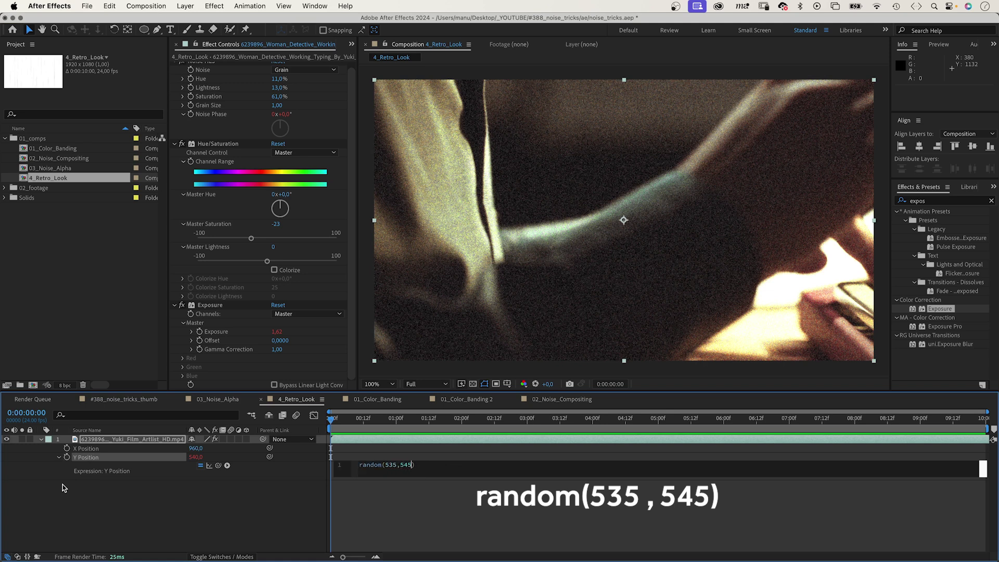
click(199, 510)
key(space)
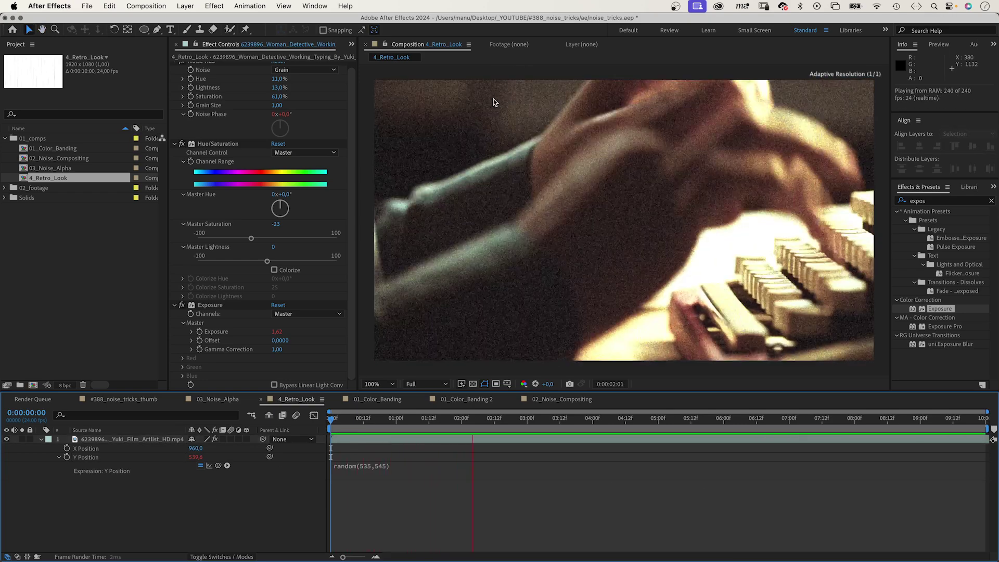
key(space)
Step: Set the footage layer's Scale to 103%
click(119, 441)
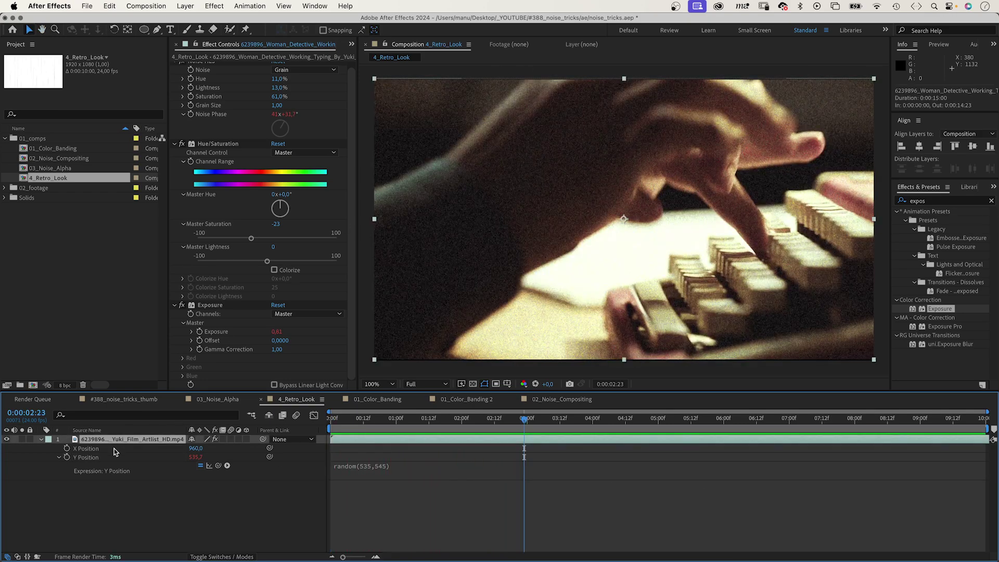
key(shift+s)
click(202, 484)
text(103)
key(Return)
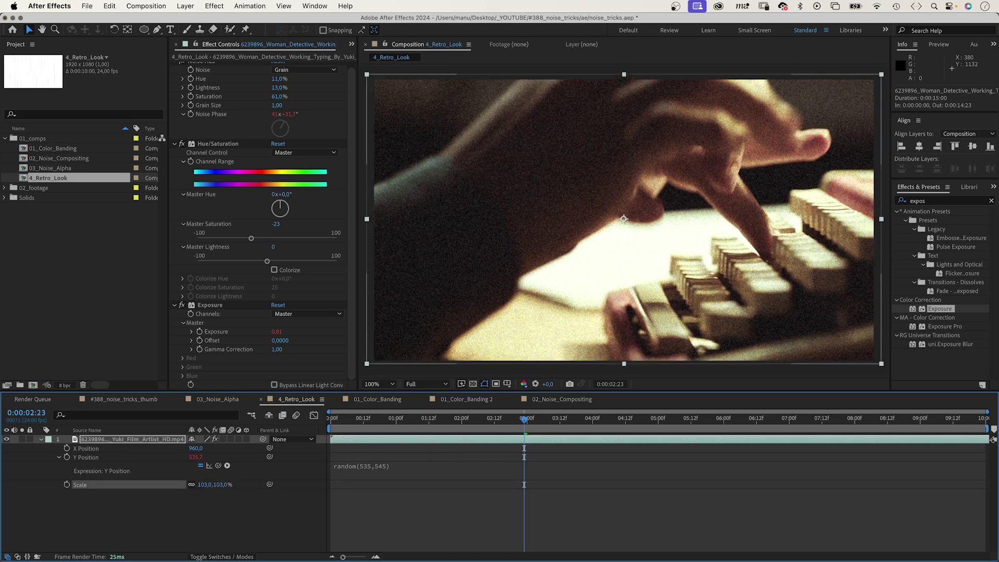
Step: Create a new solid at the composition start and apply Turbulent Noise to it
click(113, 519)
key(Home)
key(cmd+y)
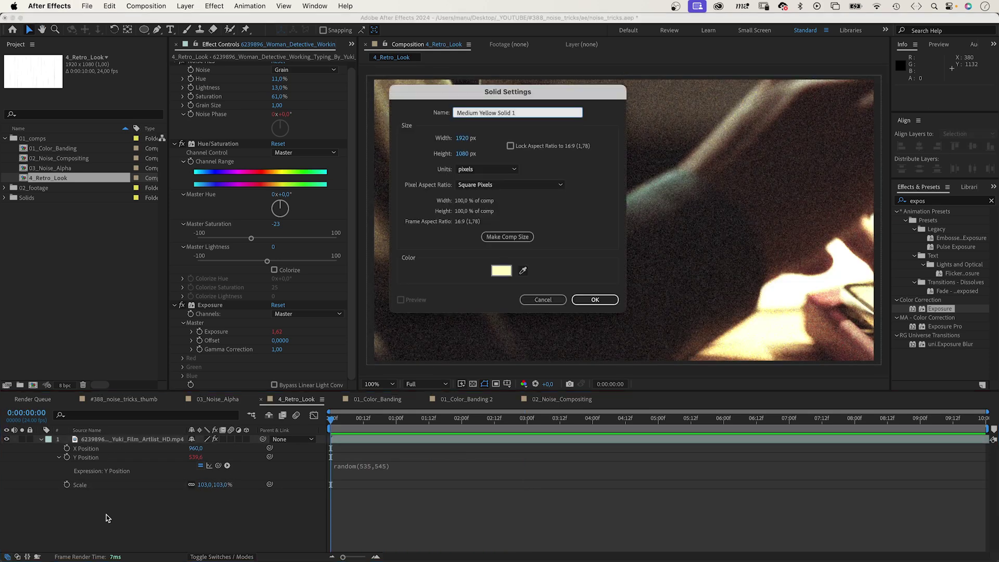
click(593, 299)
key(cmd+5)
text(turbul)
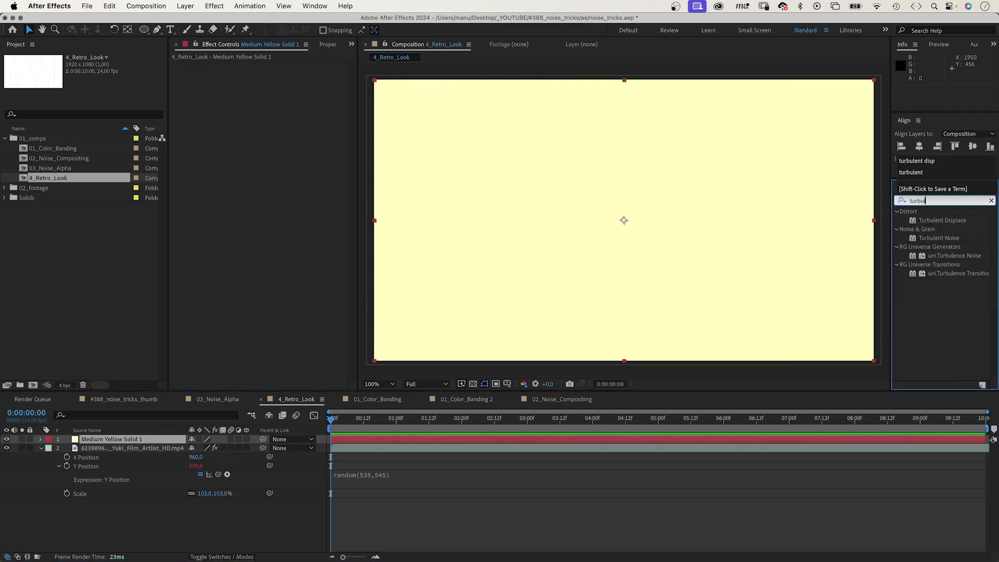
text(ent)
drag(912, 242, 689, 268)
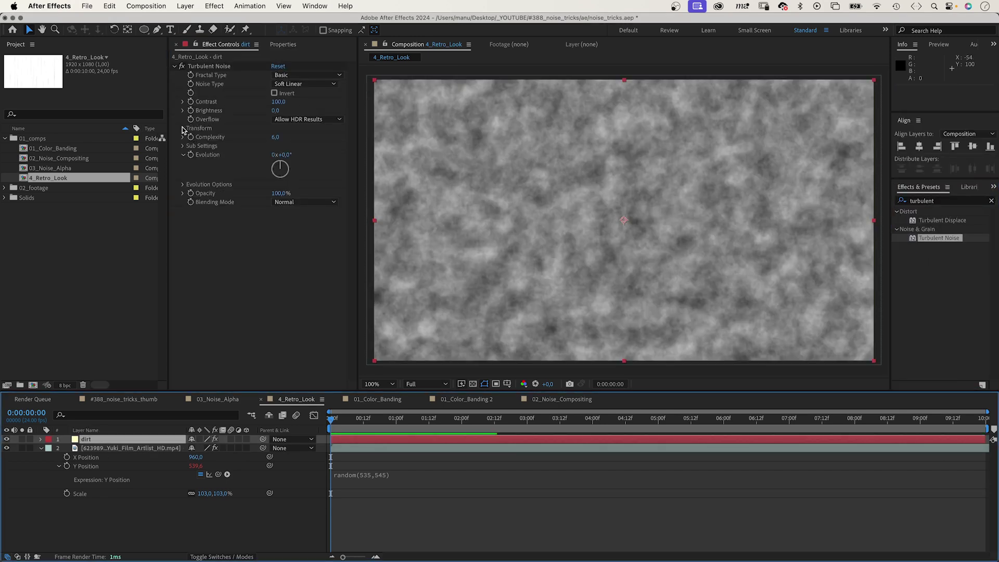
Step: Set Turbulent Noise Scale Width 10, Height 1600, Contrast 269, Brightness 73, Evolution time*1000
click(183, 128)
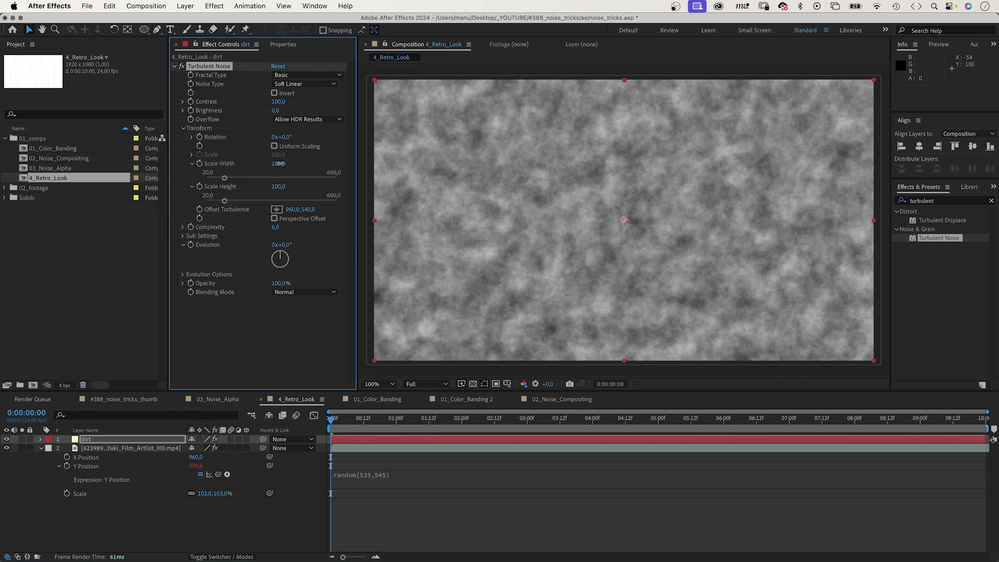
click(279, 164)
text(10)
key(Tab)
text(1)
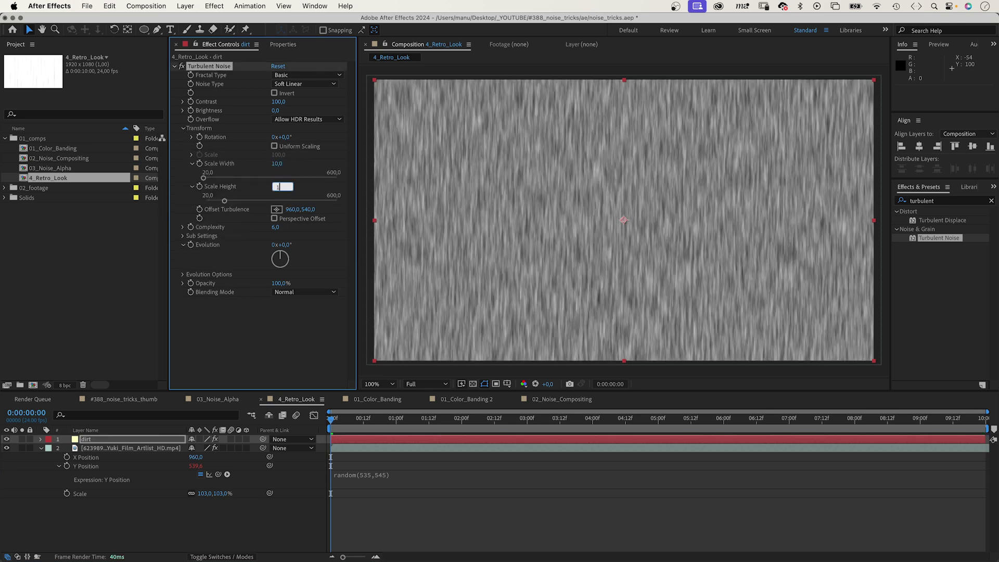
text(600)
key(Return)
drag(278, 102, 341, 95)
drag(276, 110, 307, 105)
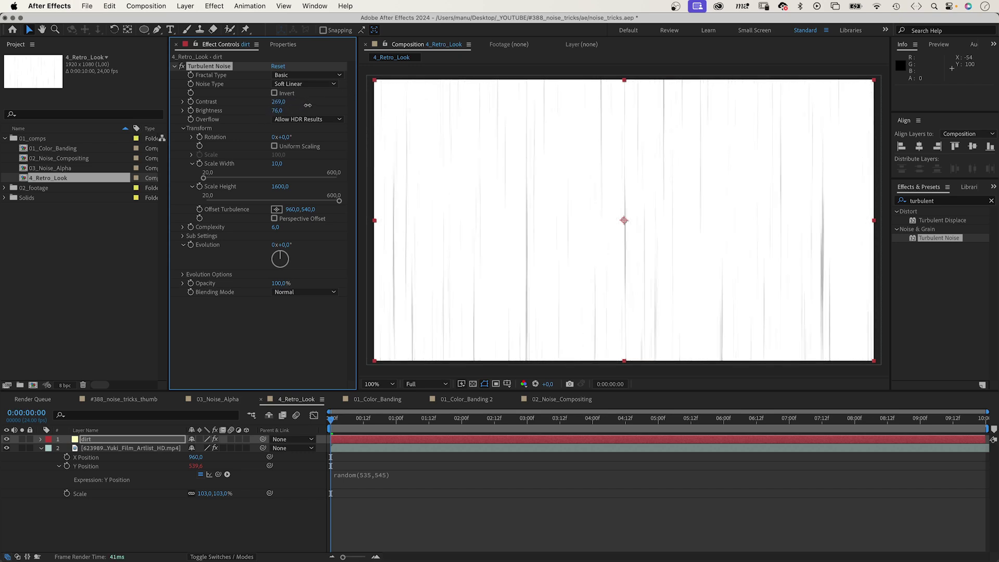
alt+click(191, 245)
text(time*10)
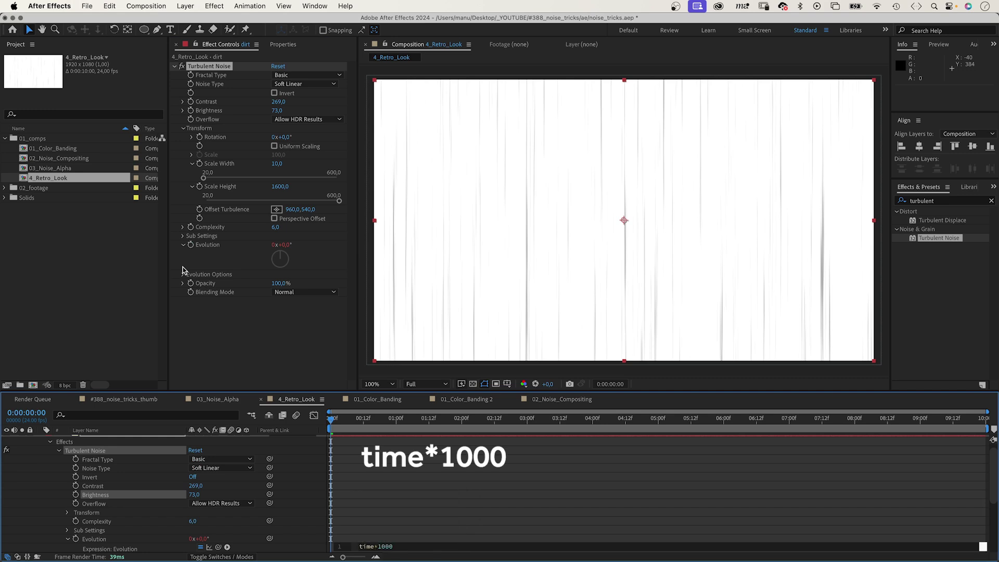
text(00)
Step: Set the dirt layer's blend mode to Multiply, preview, and lower its Opacity to 71%
click(34, 474)
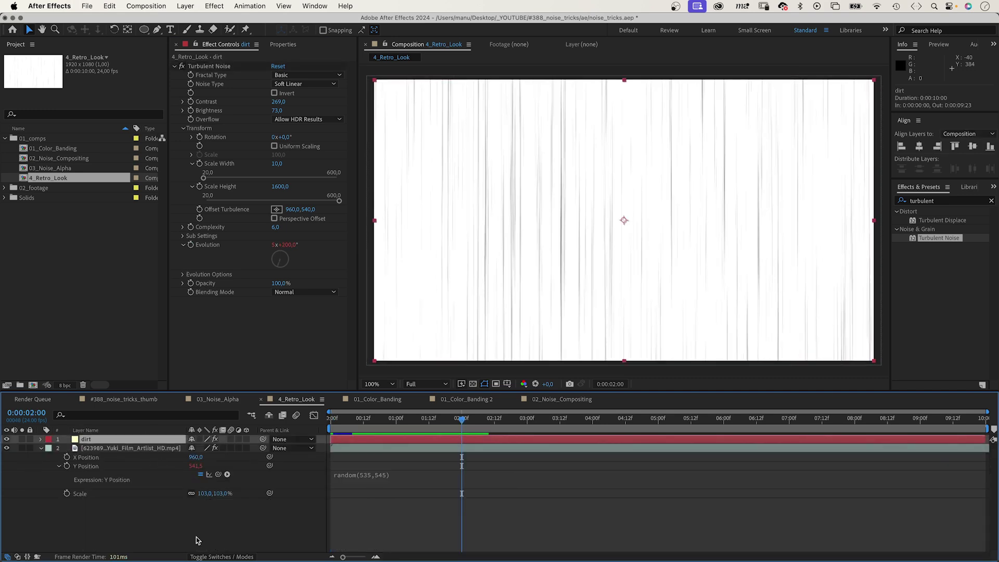
click(207, 557)
click(203, 439)
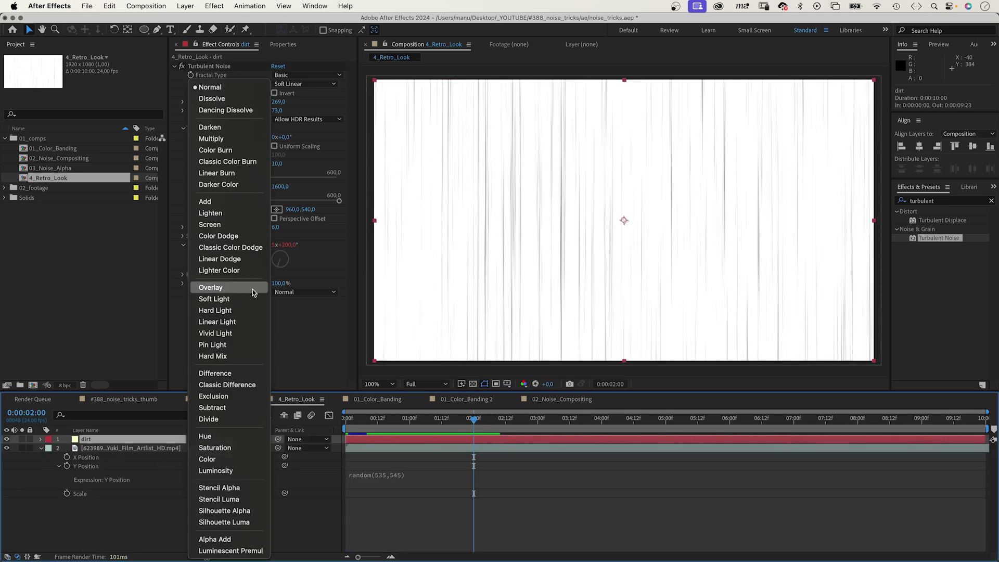
click(234, 137)
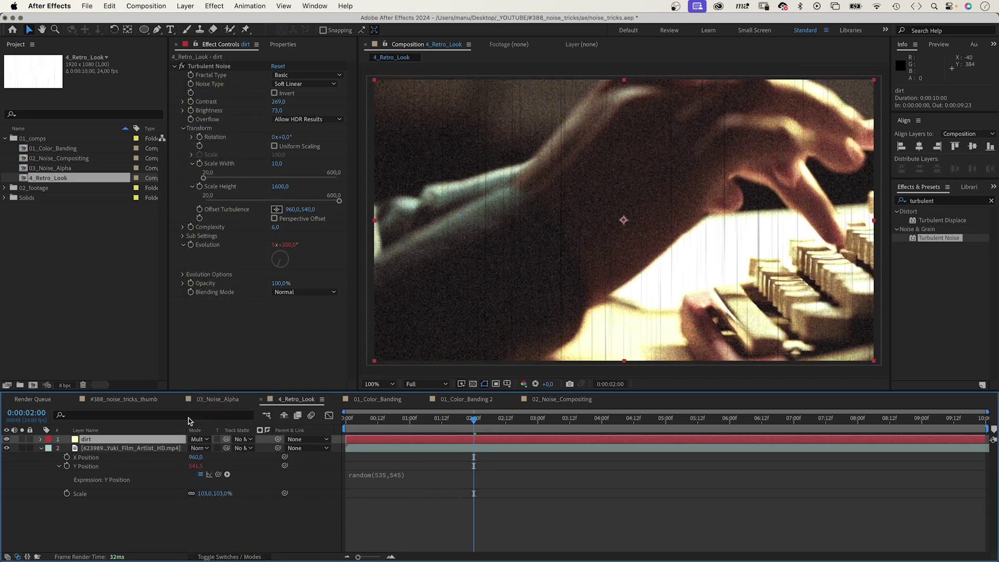
key(space)
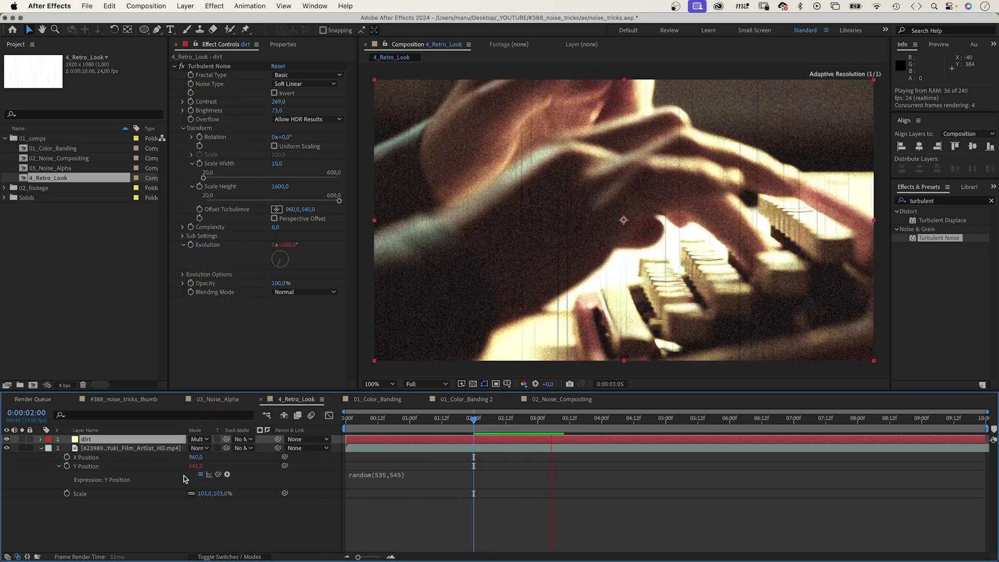
key(space)
key(t)
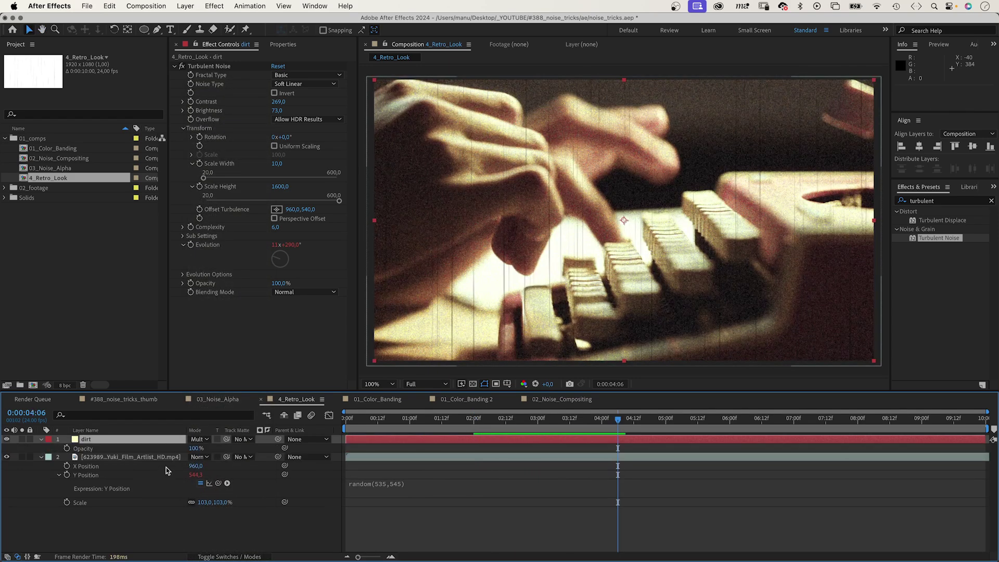
drag(195, 451, 187, 451)
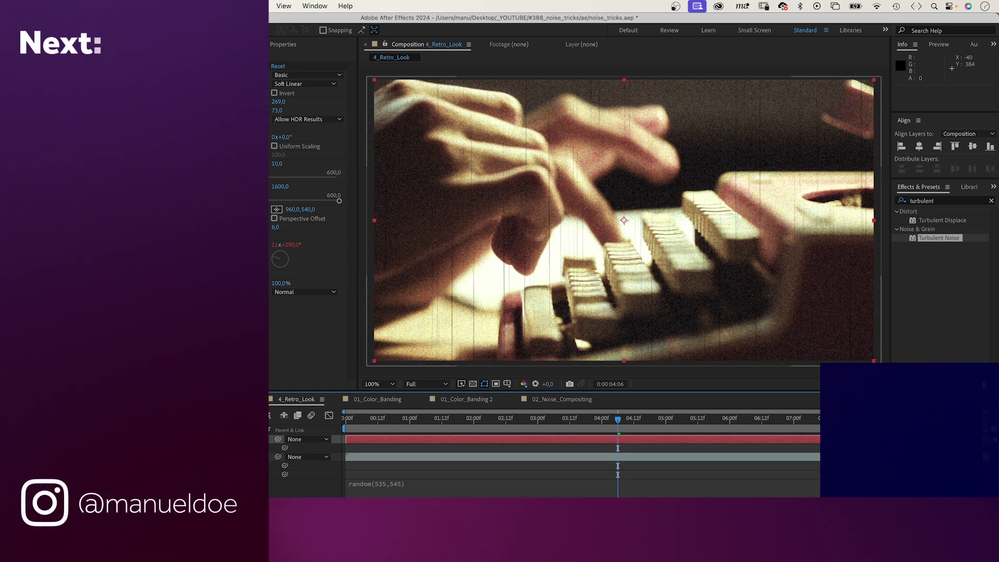
Step: Preview the finished retro typewriter composition with grain, flicker, jitter and scratches
key(space)
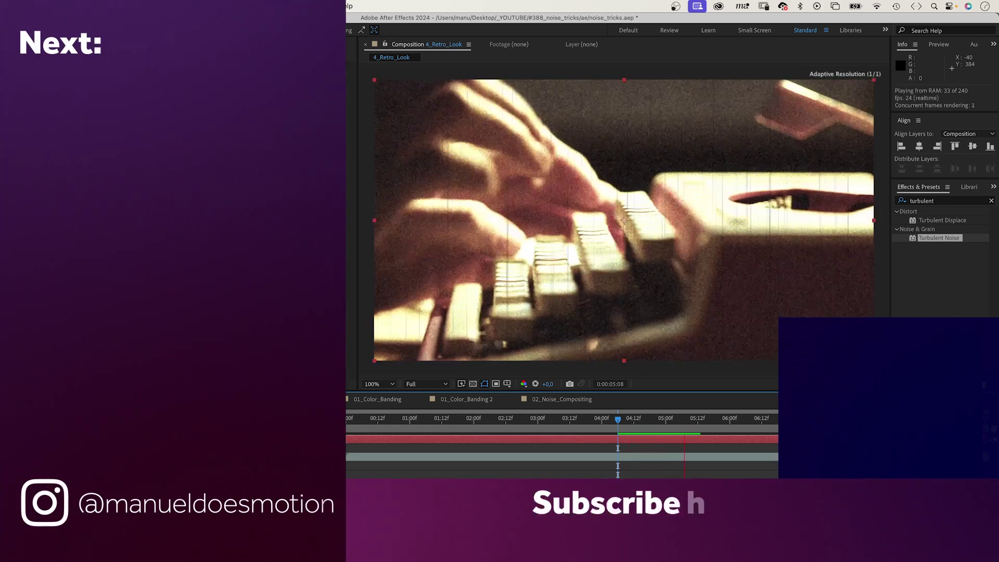